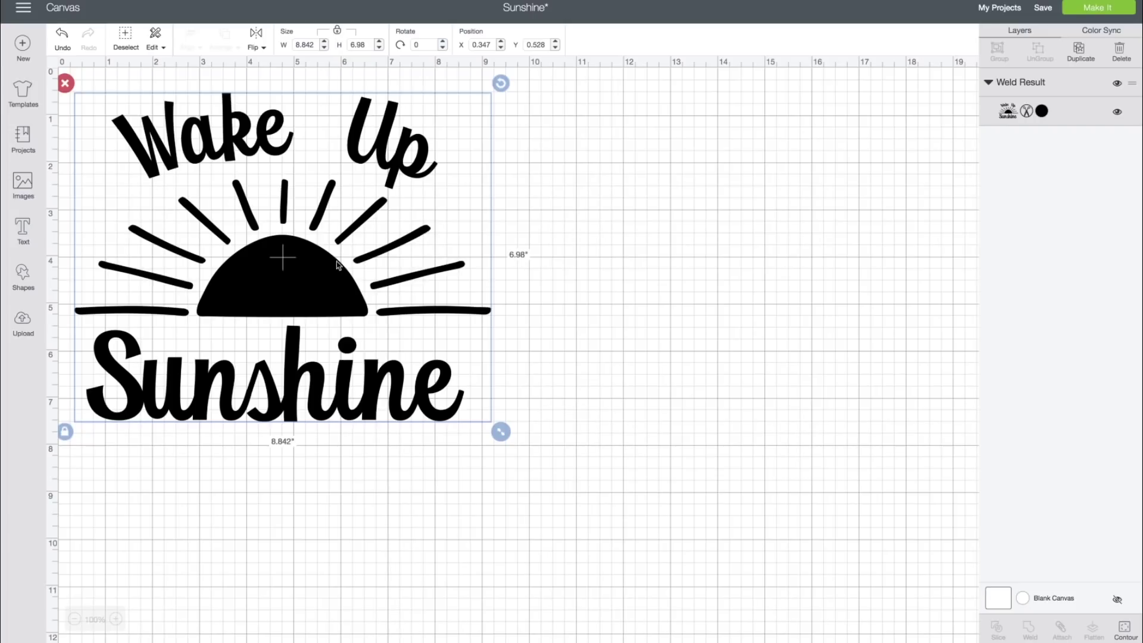
Step: Insert the previously uploaded rise & shine sunrise image onto the canvas
click(31, 327)
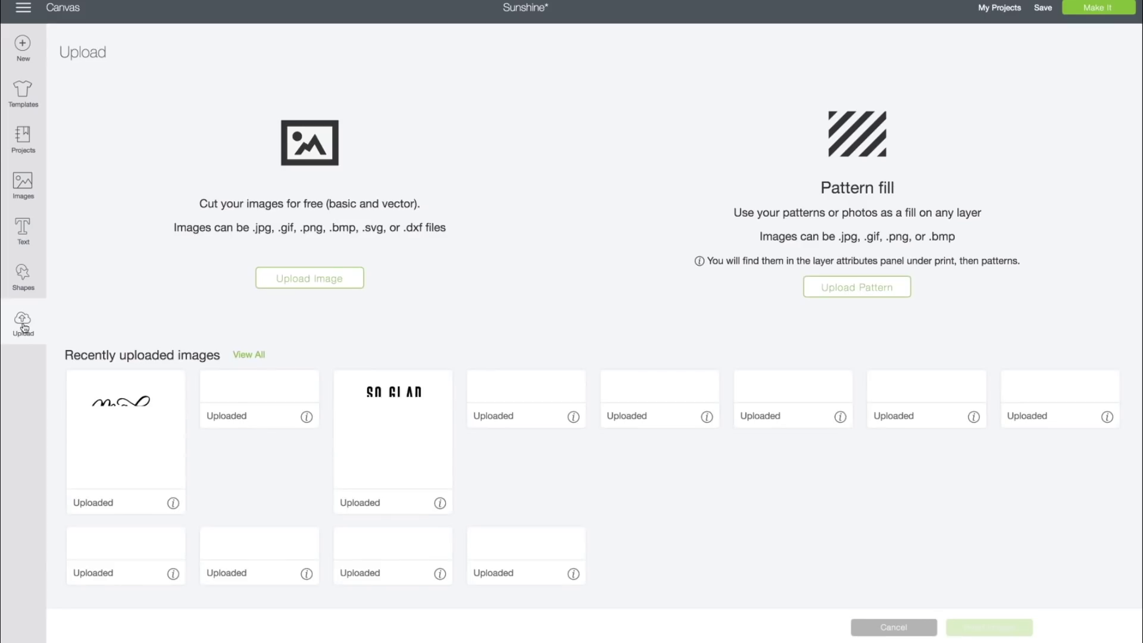
click(257, 357)
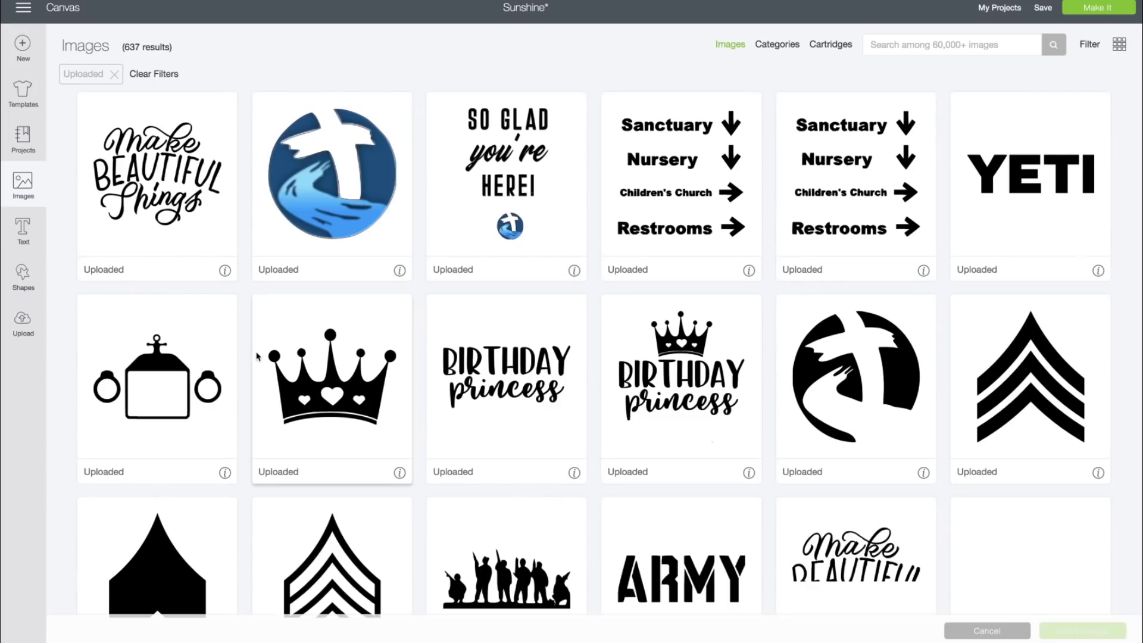
scroll(714, 380, down, 3)
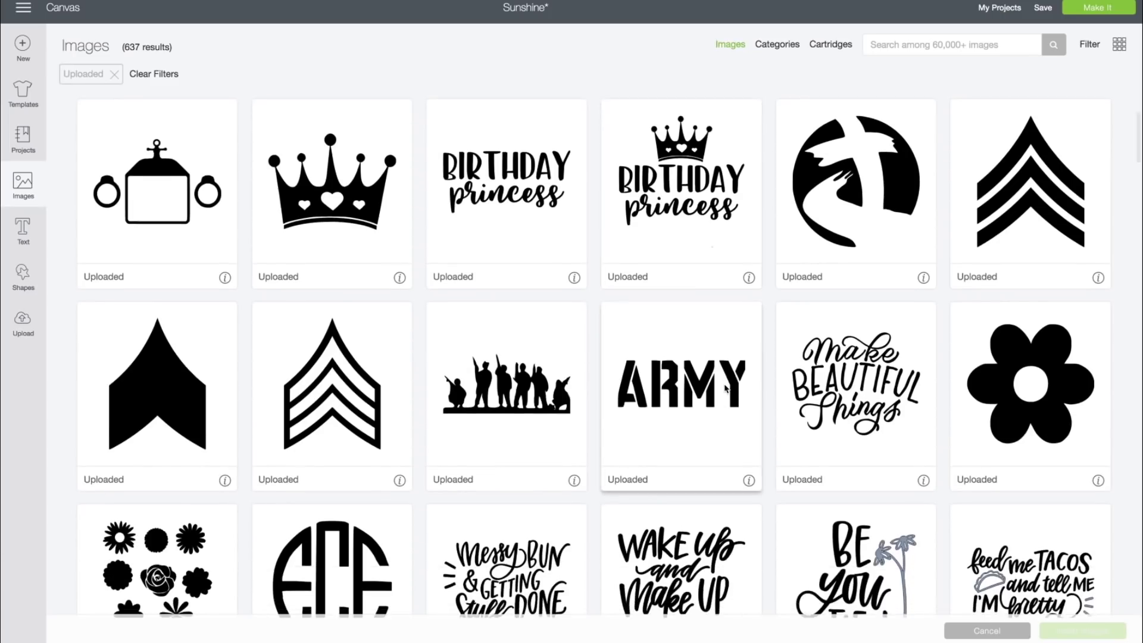
scroll(725, 388, down, 3)
scroll(725, 388, down, 3)
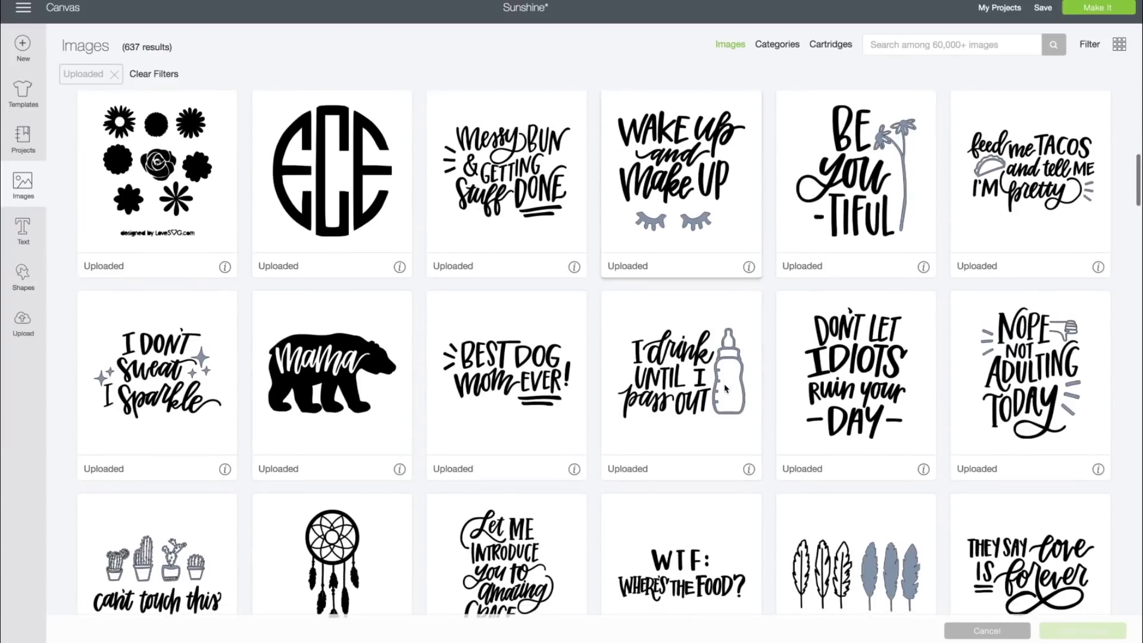
scroll(725, 389, down, 5)
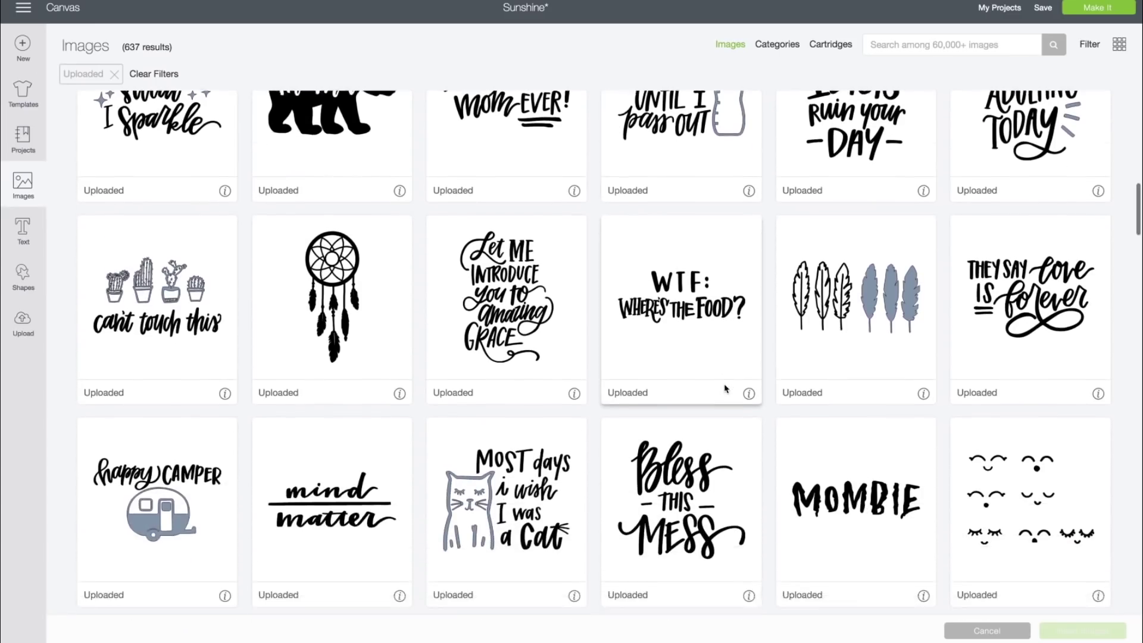
scroll(725, 388, down, 7)
scroll(725, 388, down, 6)
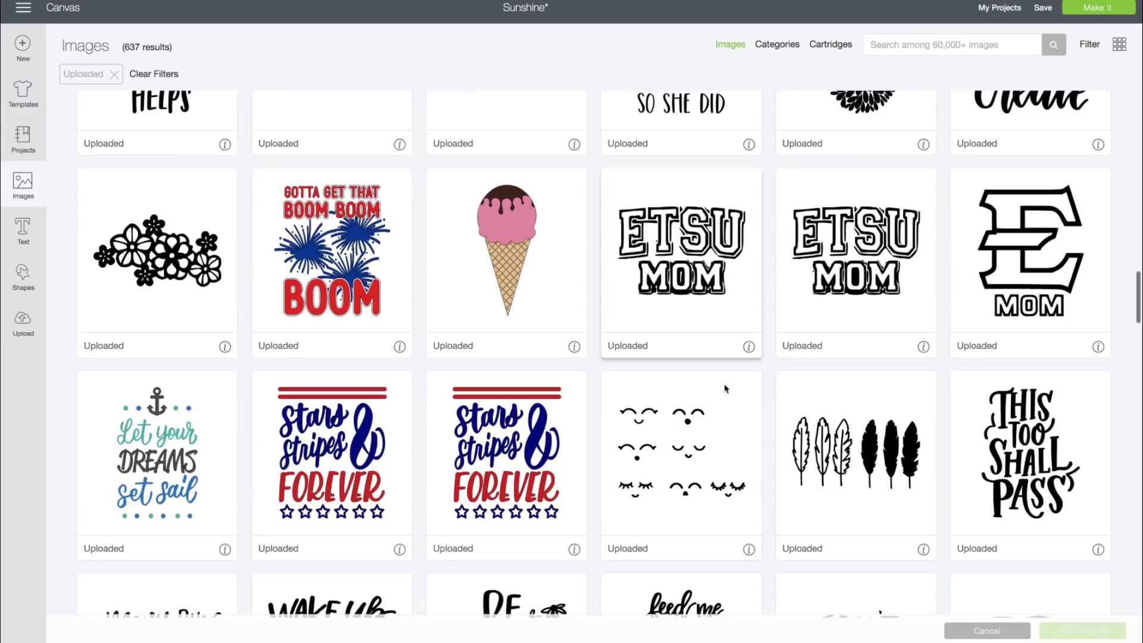
scroll(725, 388, up, 6)
click(675, 415)
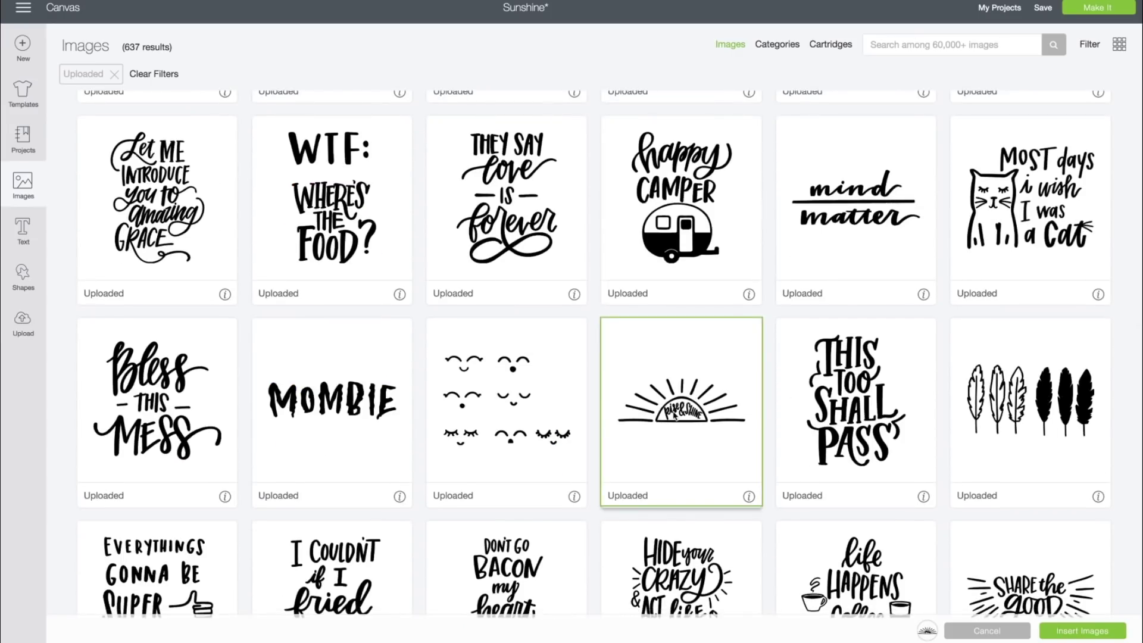
click(1090, 635)
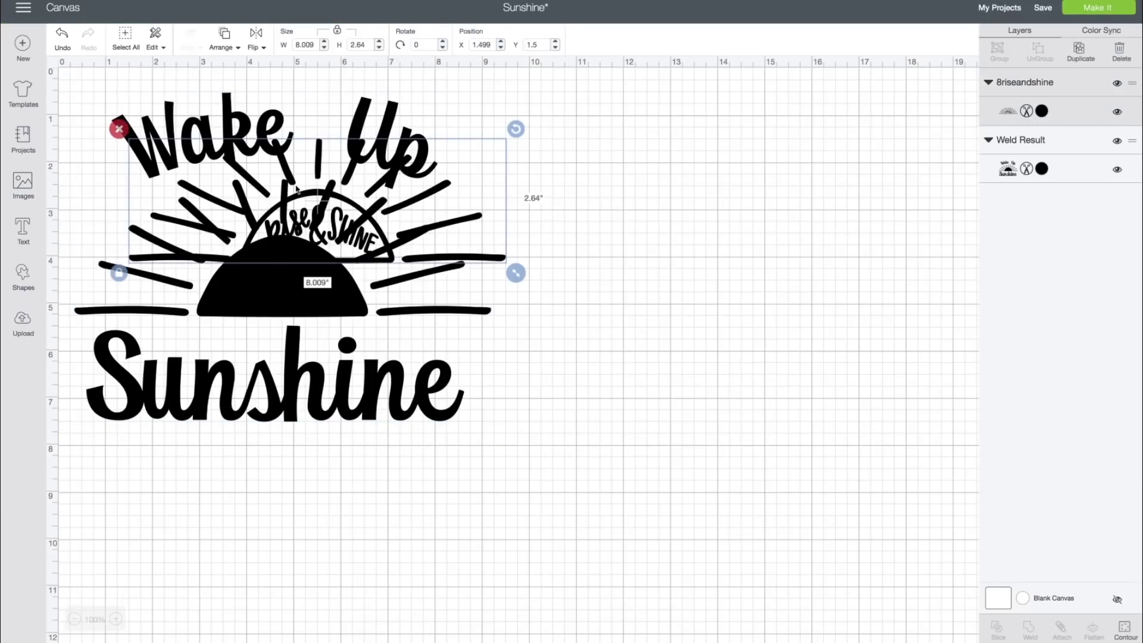
Step: Move the sunrise right of the design and bring up its Contour preview at 179%
drag(500, 229, 723, 279)
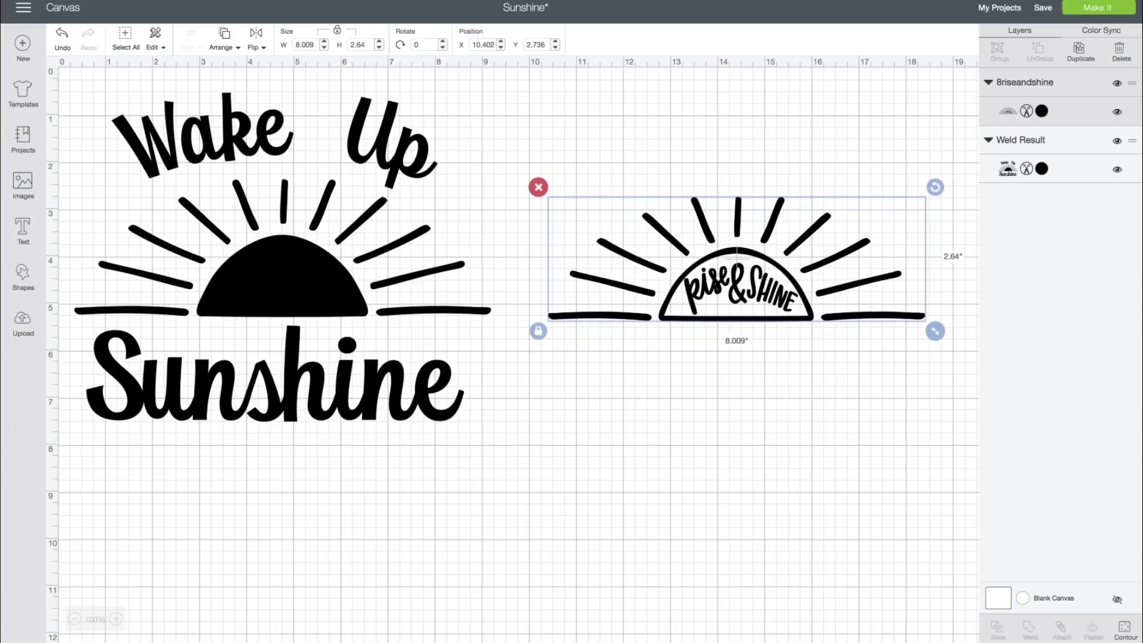
click(1121, 635)
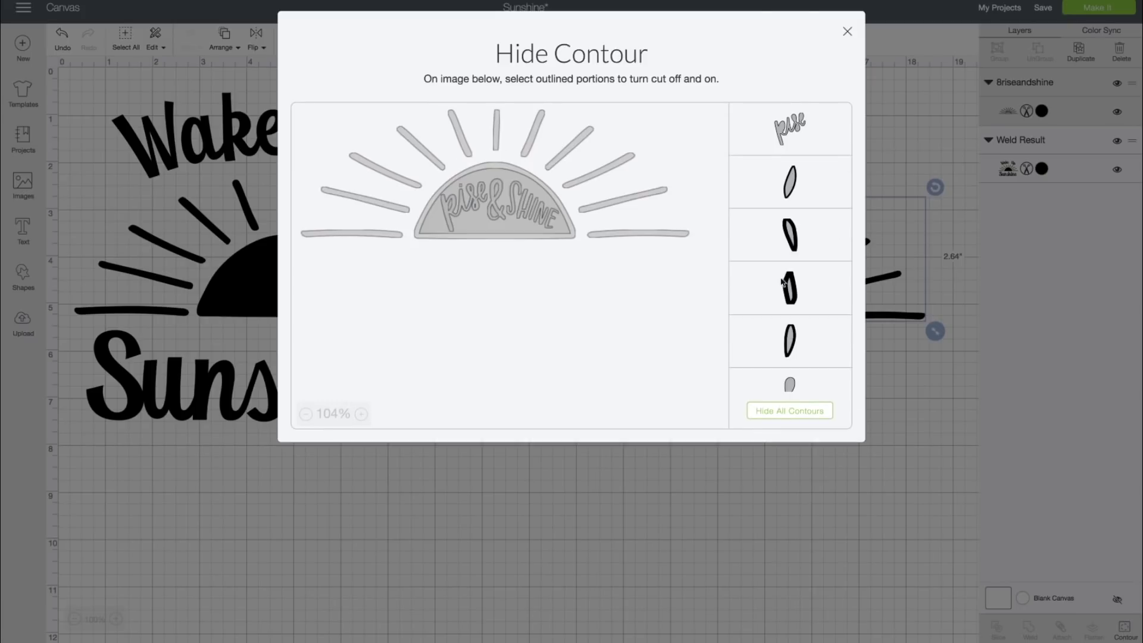
click(362, 414)
click(361, 414)
click(361, 415)
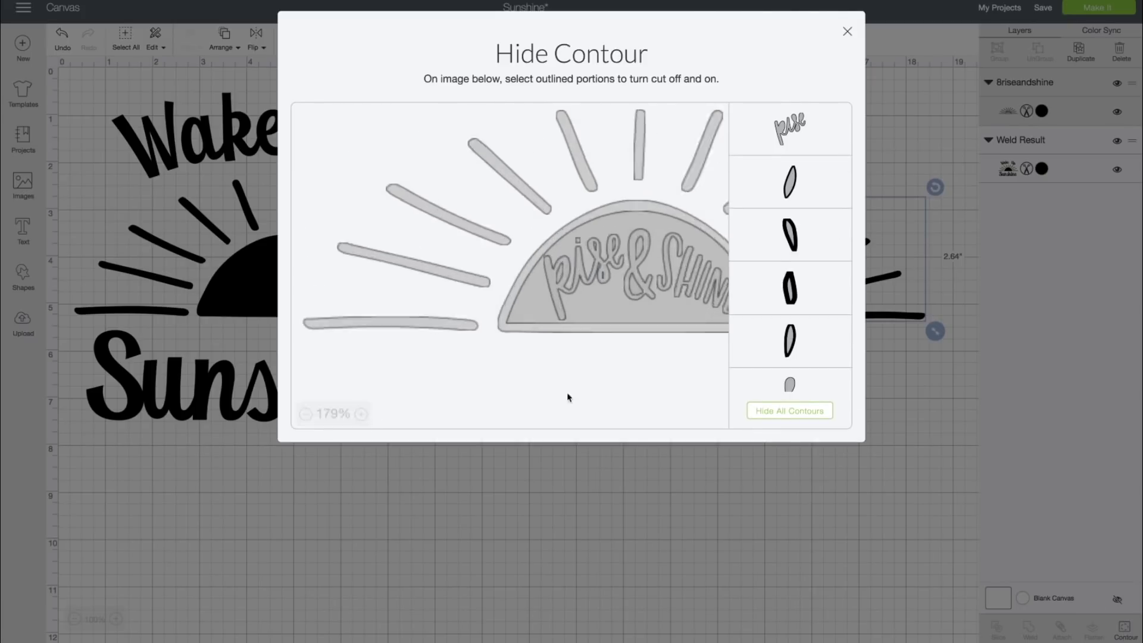
scroll(579, 388, right, 5)
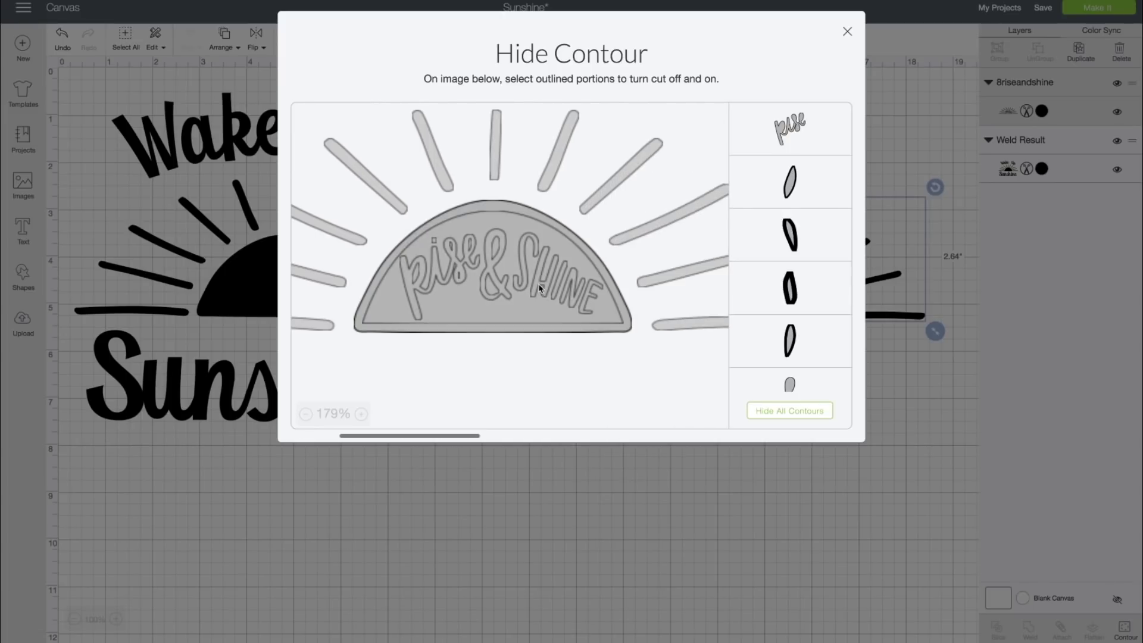
Step: Hide the contours of every rise & SHINE letter and nudge the outlined sun slightly up
click(538, 287)
click(532, 284)
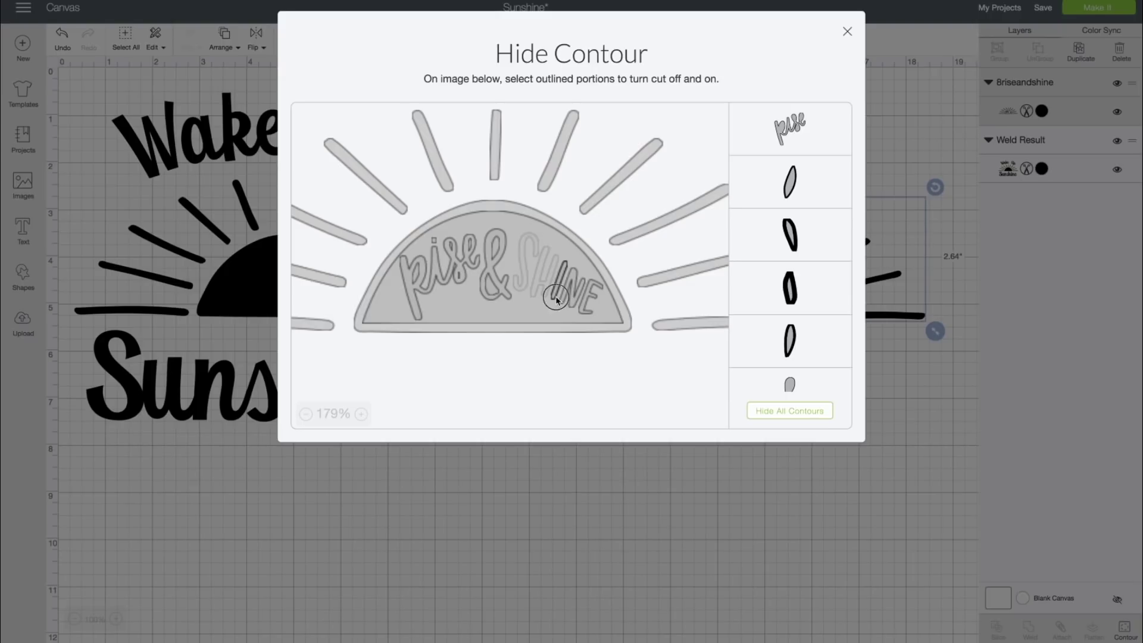
click(557, 299)
click(582, 294)
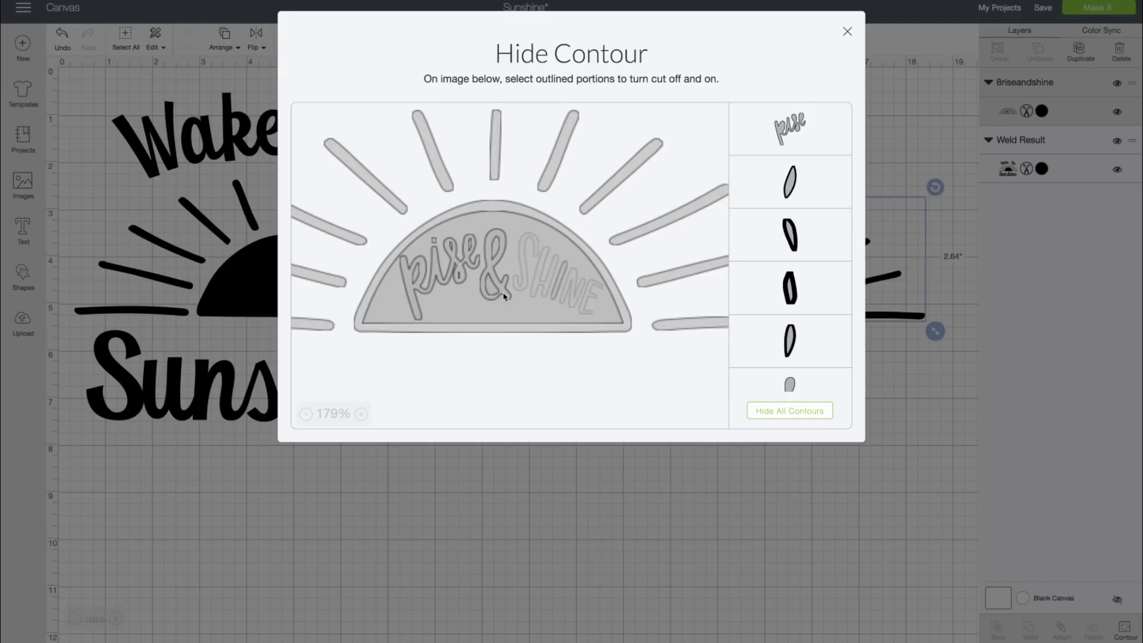
click(498, 287)
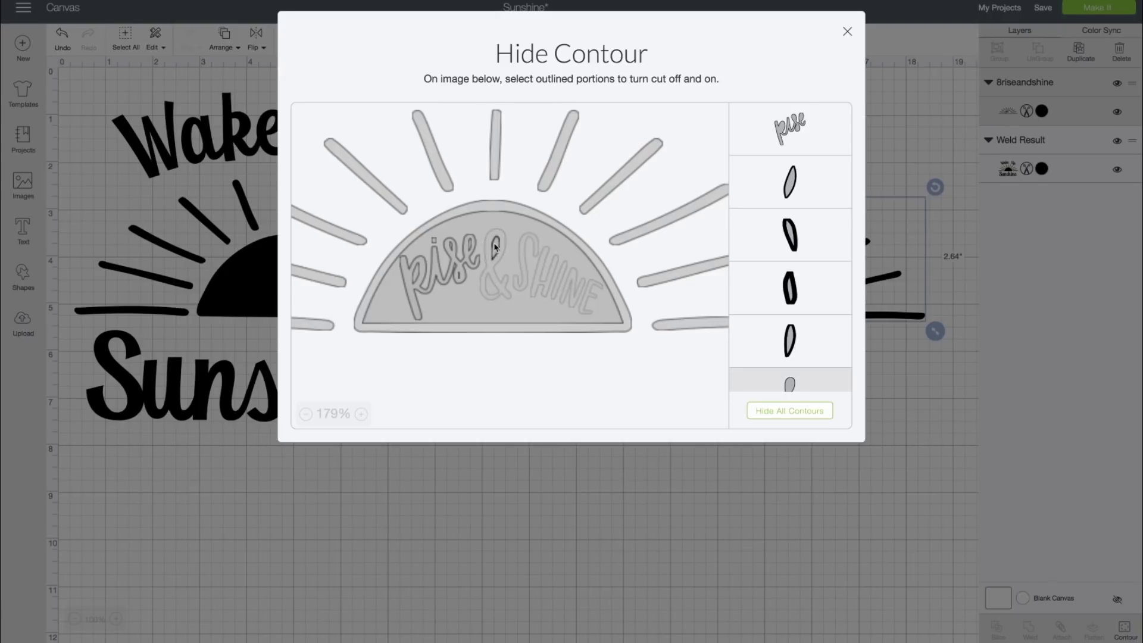
click(464, 261)
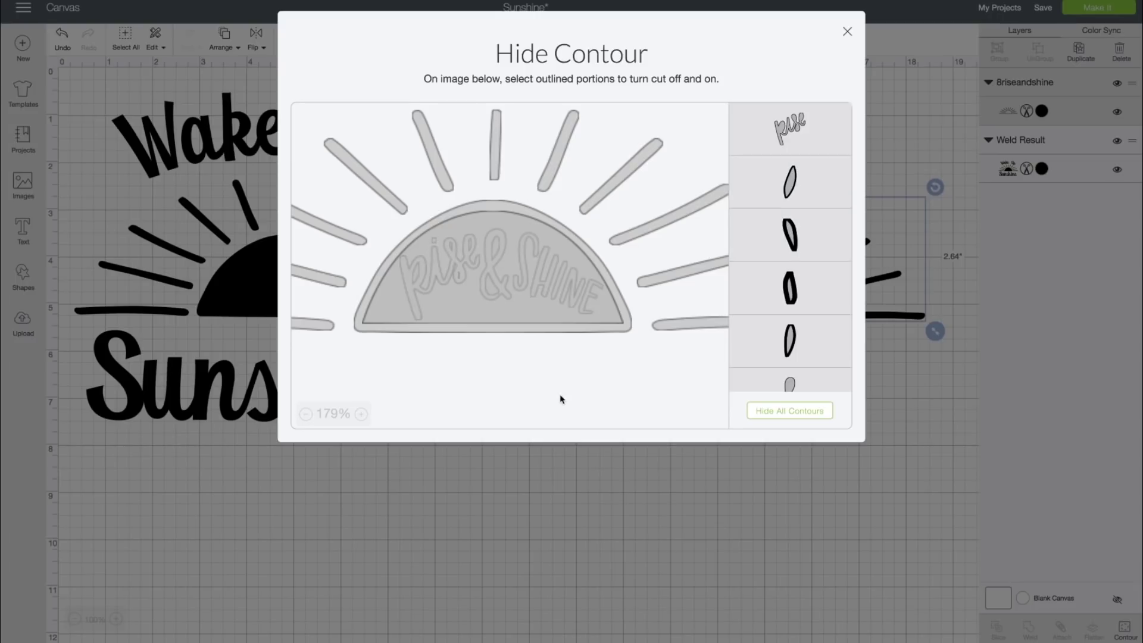
click(847, 32)
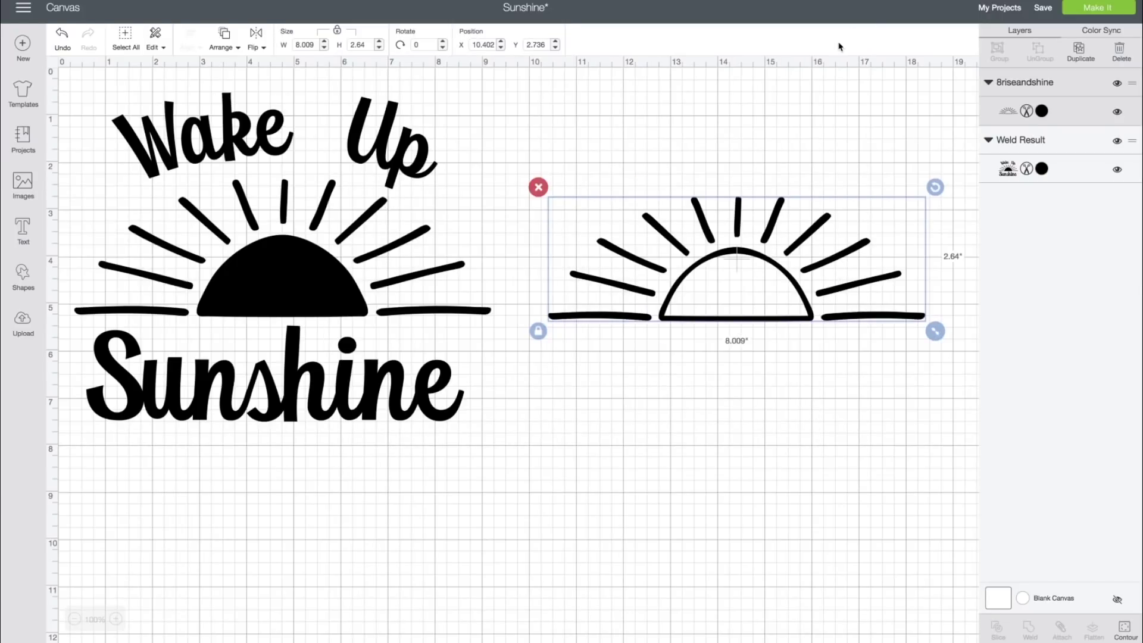
drag(782, 291, 781, 287)
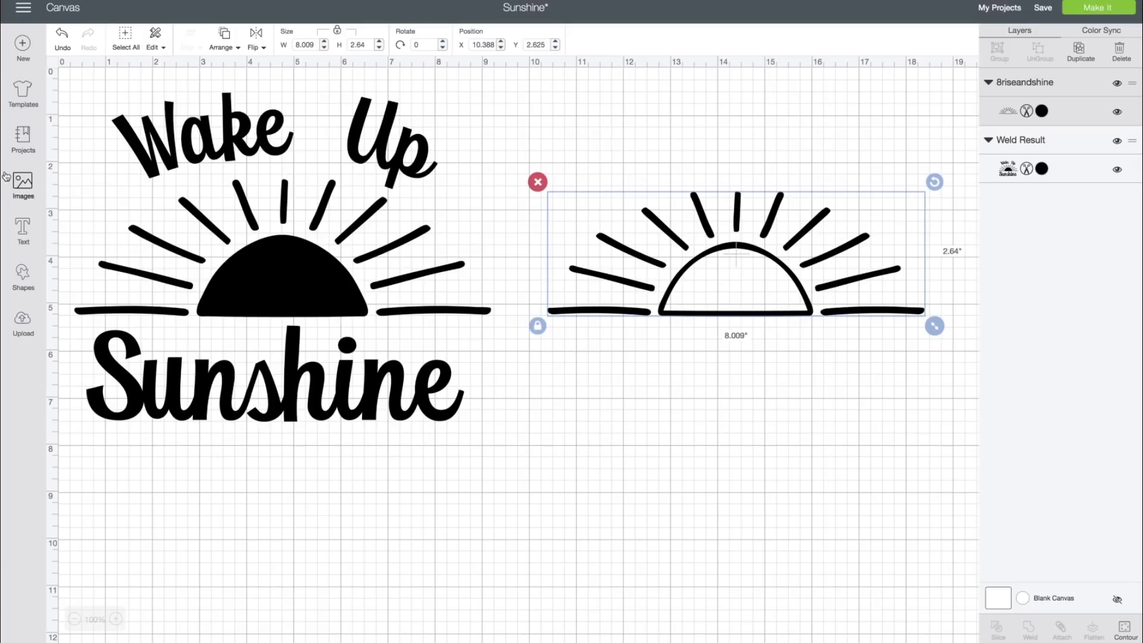
Step: Create a 'Wake Up' text box with letter spacing 1.1
click(23, 233)
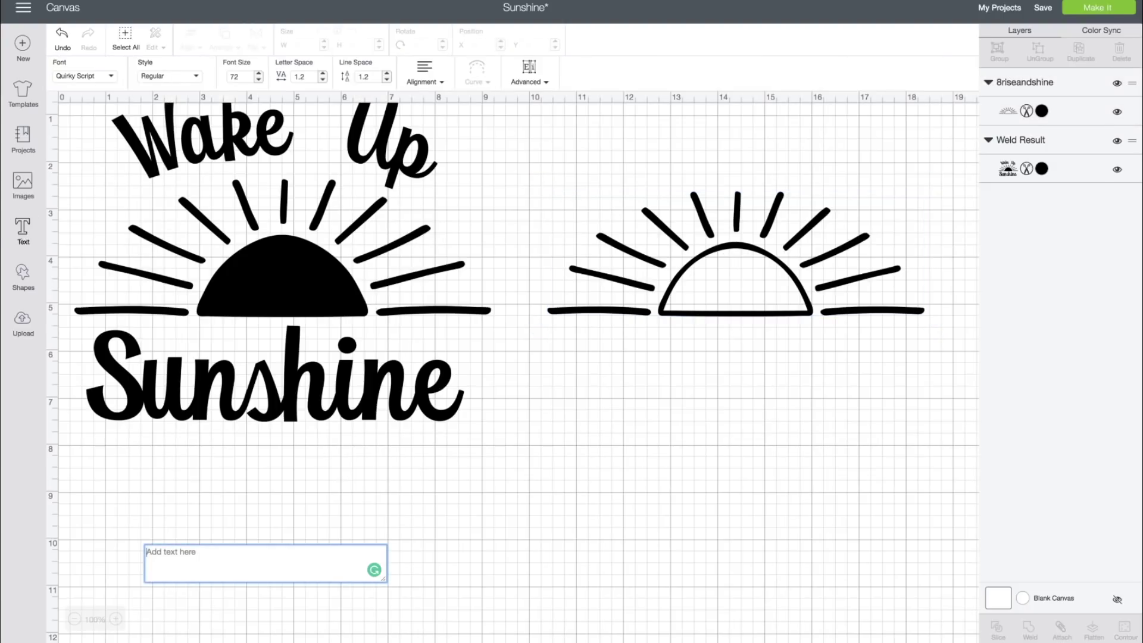
text(Wake U)
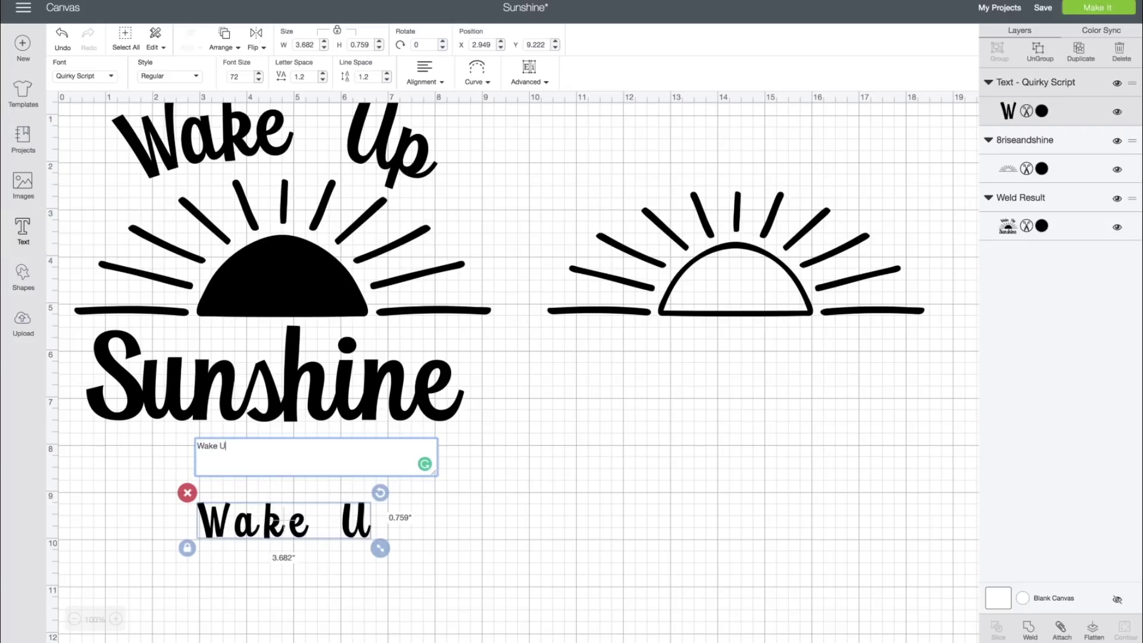
text(p)
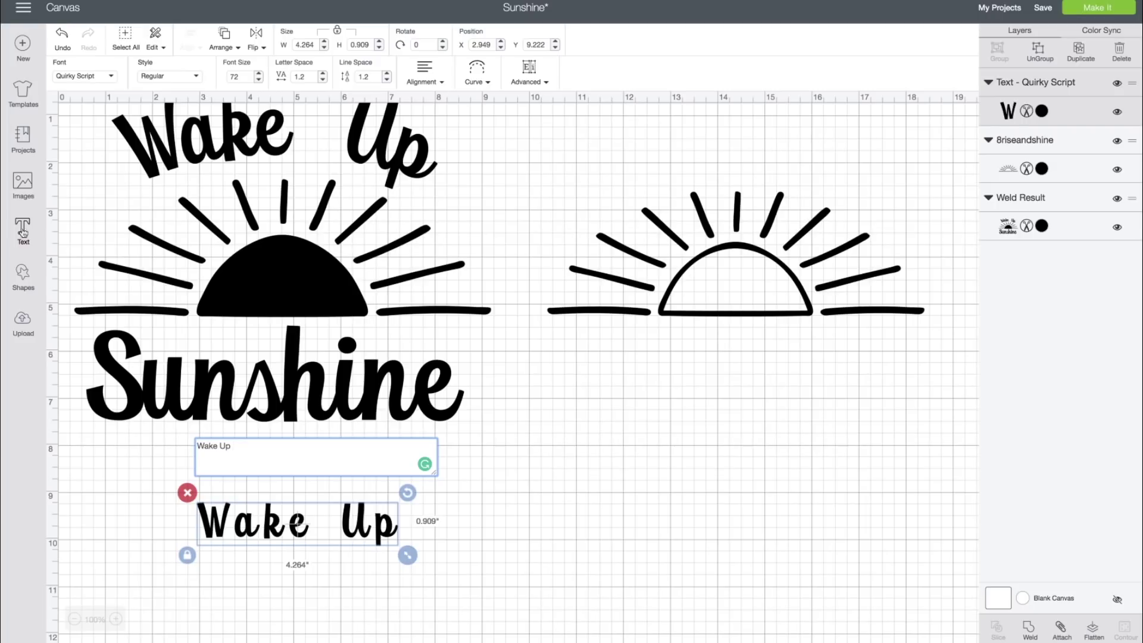
click(323, 80)
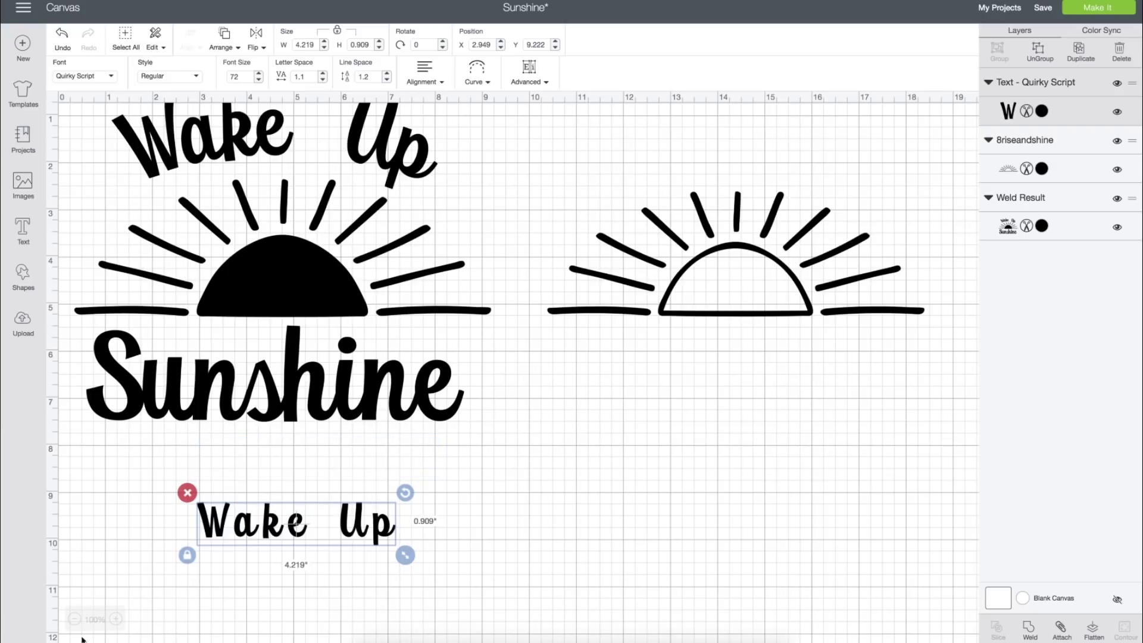
Step: Zoom in on Wake Up and lower its letter spacing to -0.6
click(116, 619)
click(117, 620)
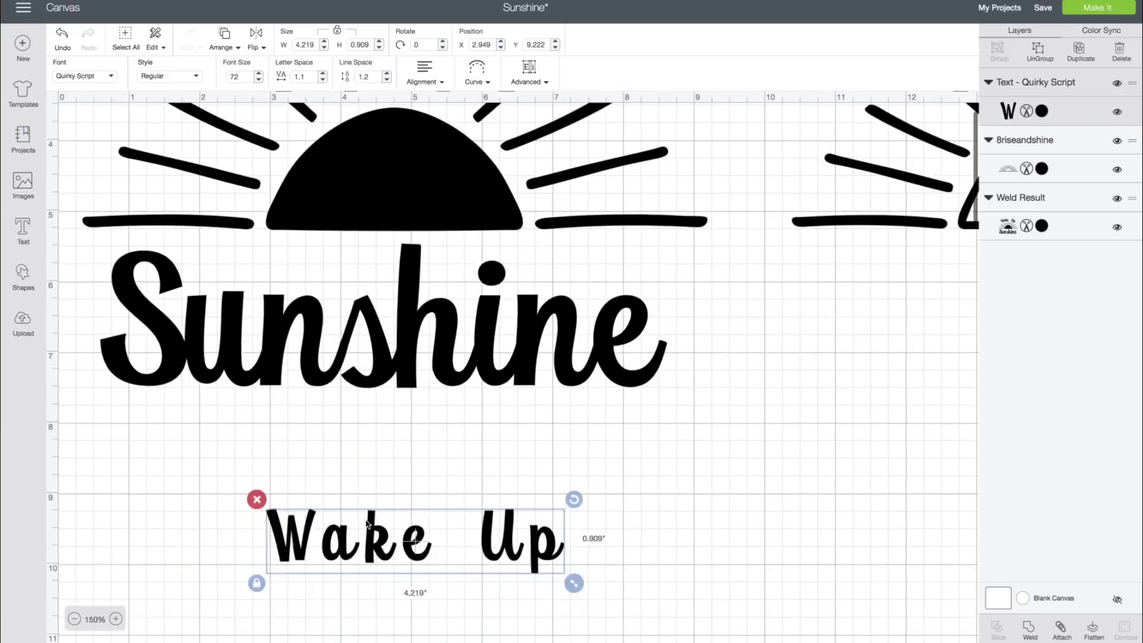
scroll(365, 524, down, 10)
scroll(365, 524, up, 3)
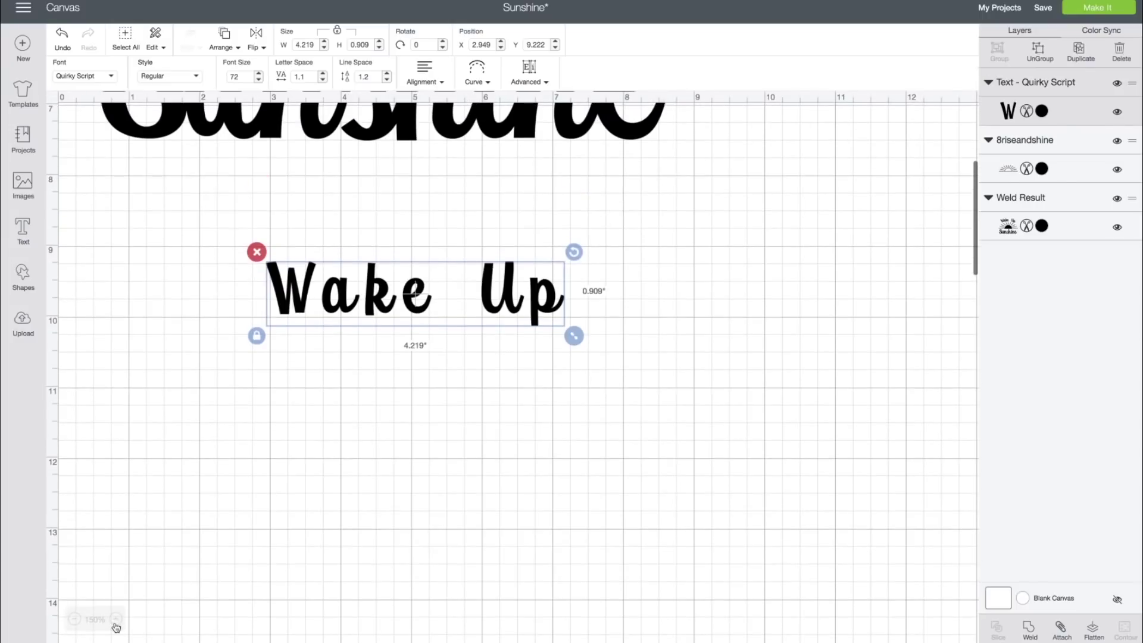
click(117, 620)
click(117, 619)
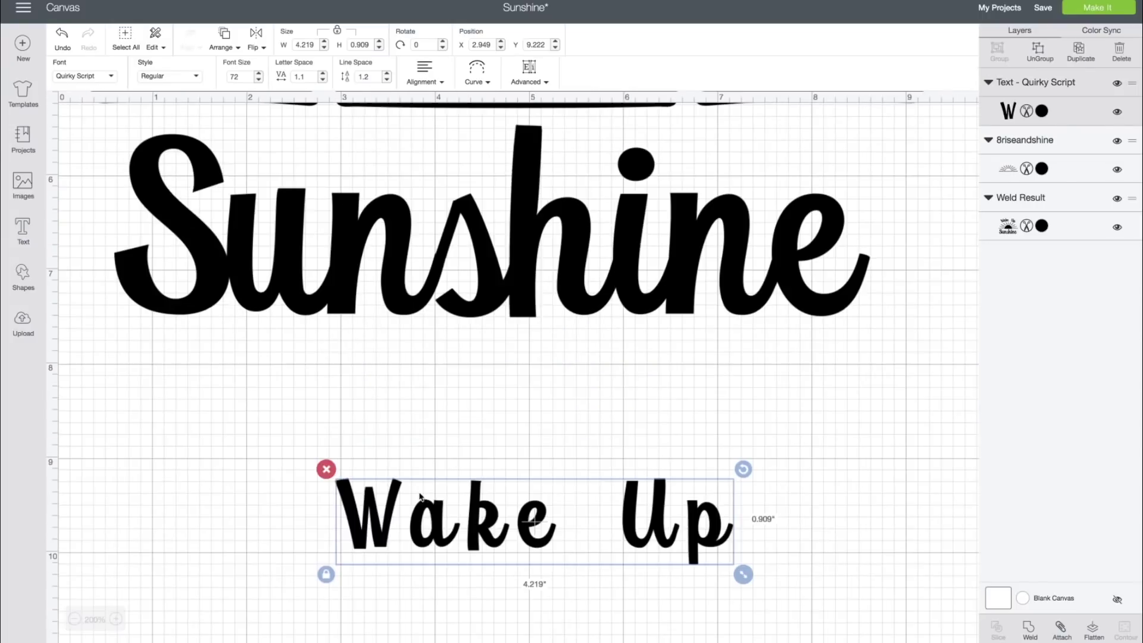
scroll(446, 496, down, 5)
scroll(445, 495, down, 2)
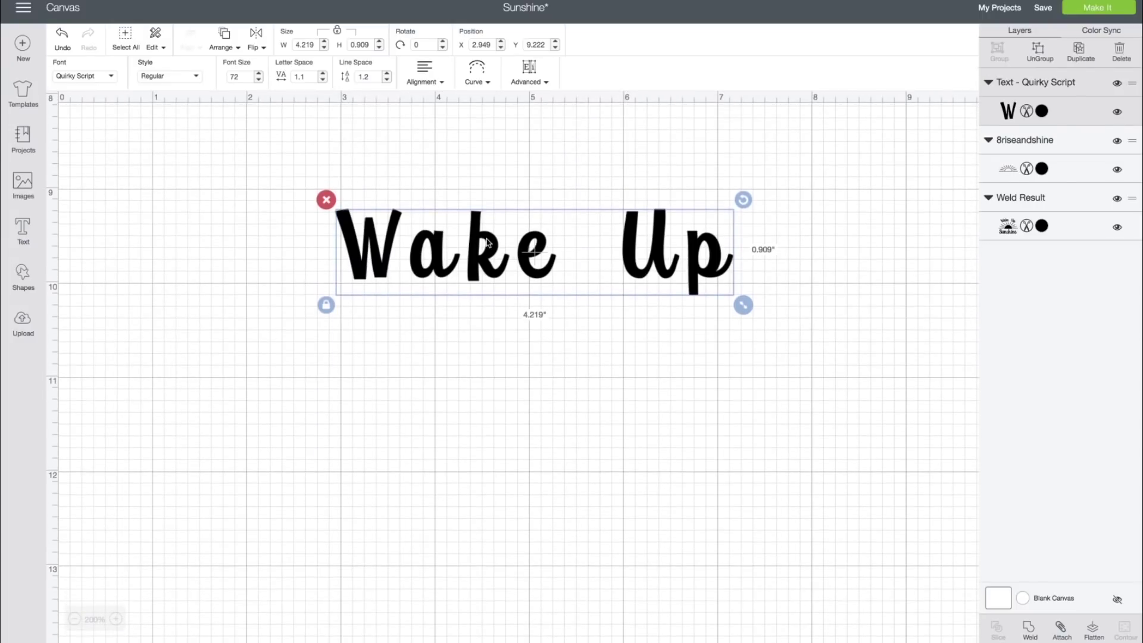
click(322, 81)
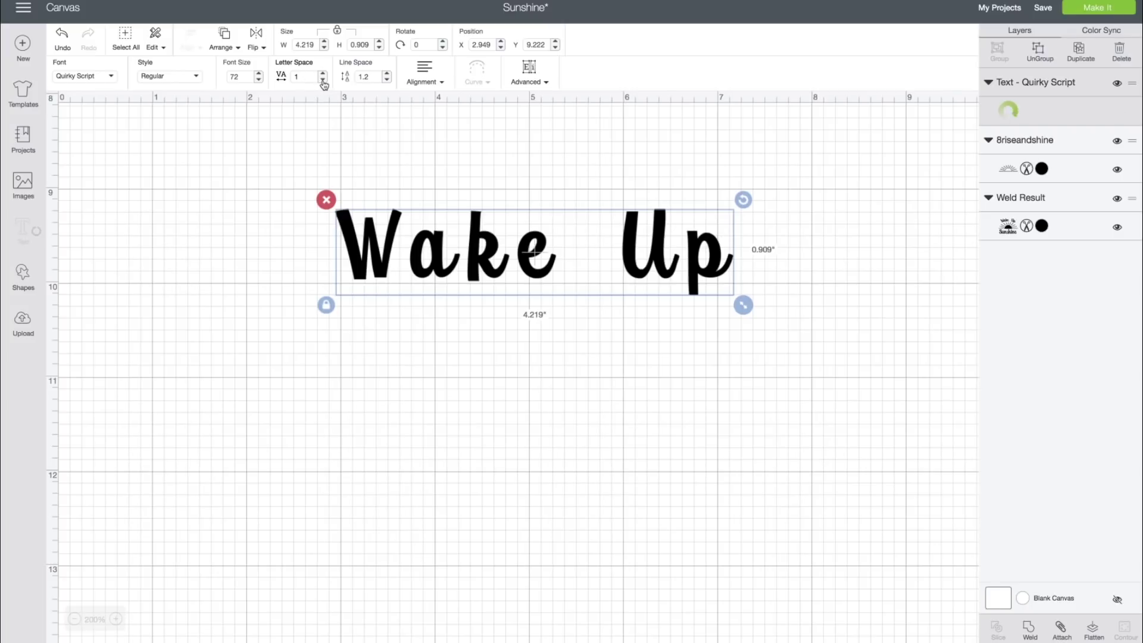
click(322, 81)
click(323, 81)
click(322, 81)
click(323, 81)
click(323, 81)
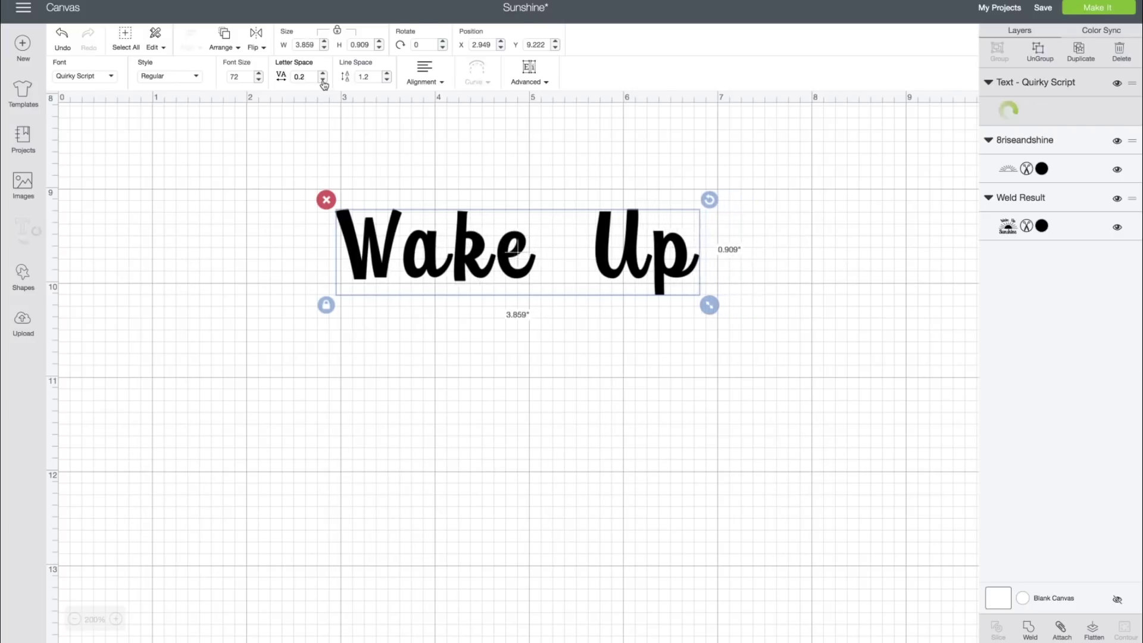
click(323, 81)
click(323, 81)
click(323, 81)
click(323, 81)
click(323, 81)
click(323, 81)
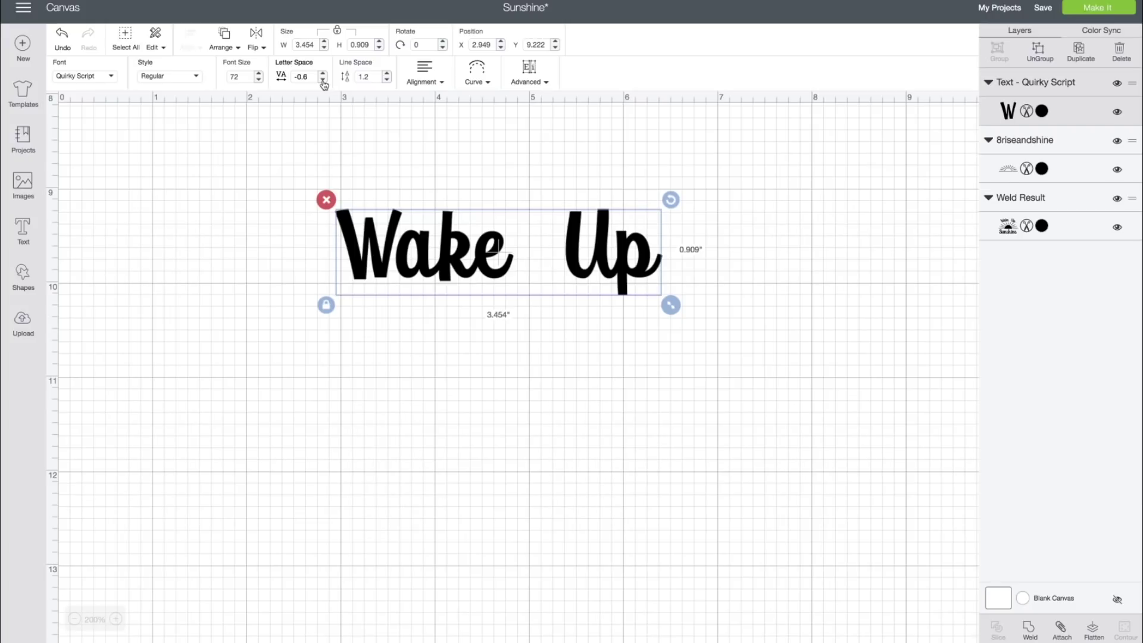
Step: Curve the Wake Up text into an upward arch with diameter 9.678
click(485, 82)
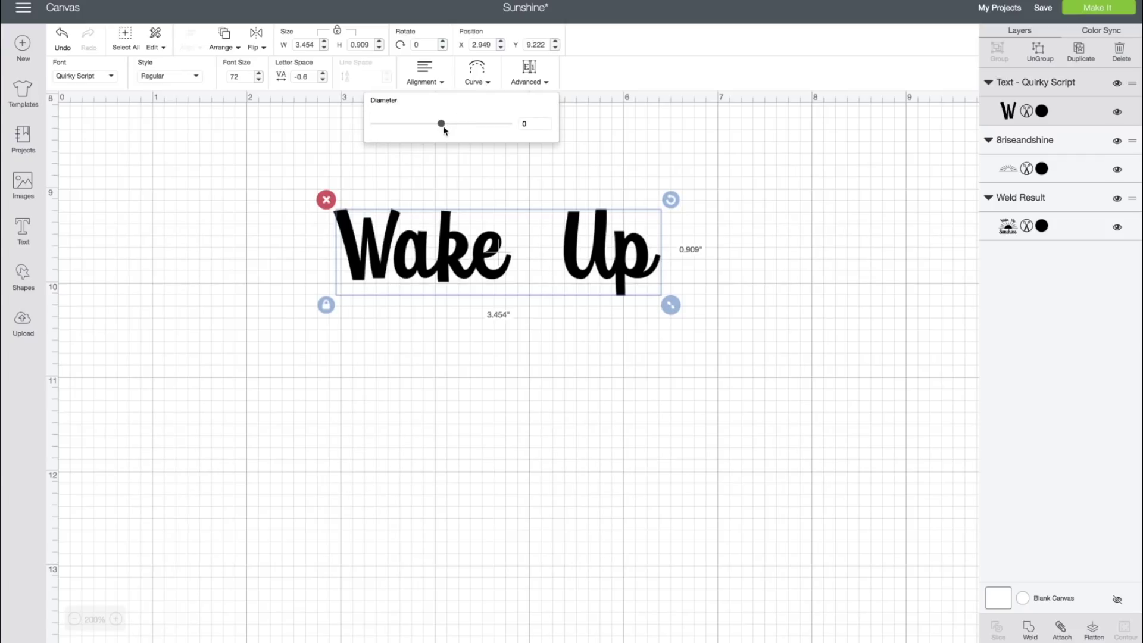
drag(444, 129, 475, 129)
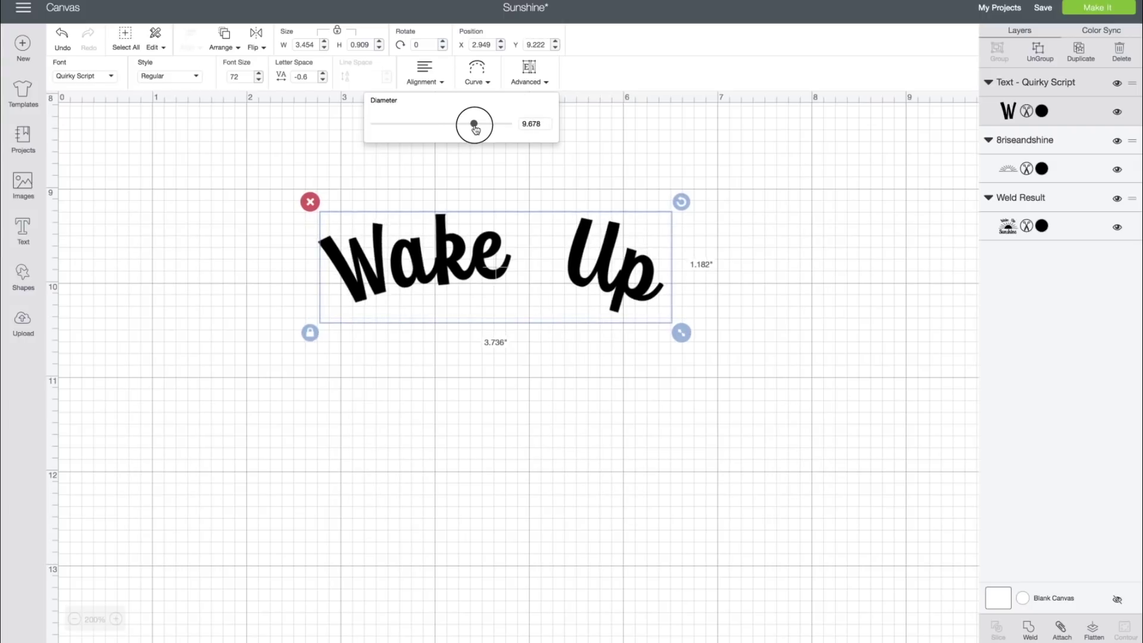
Step: Zoom out and move the arched Wake Up above the outline sun
click(76, 620)
click(75, 620)
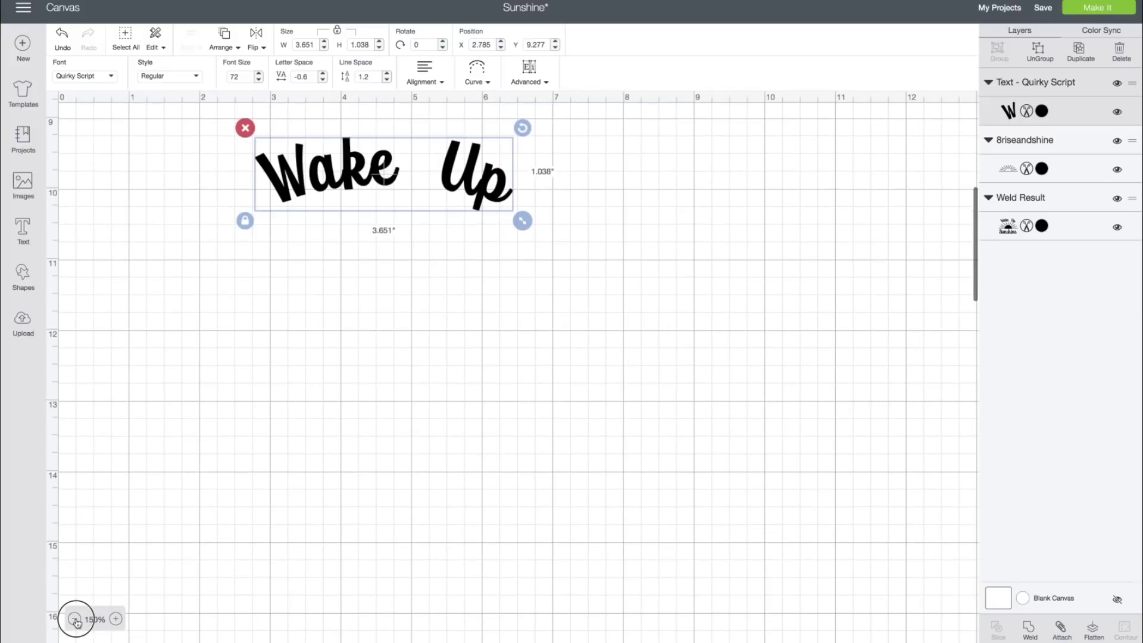
click(76, 620)
scroll(523, 354, up, 5)
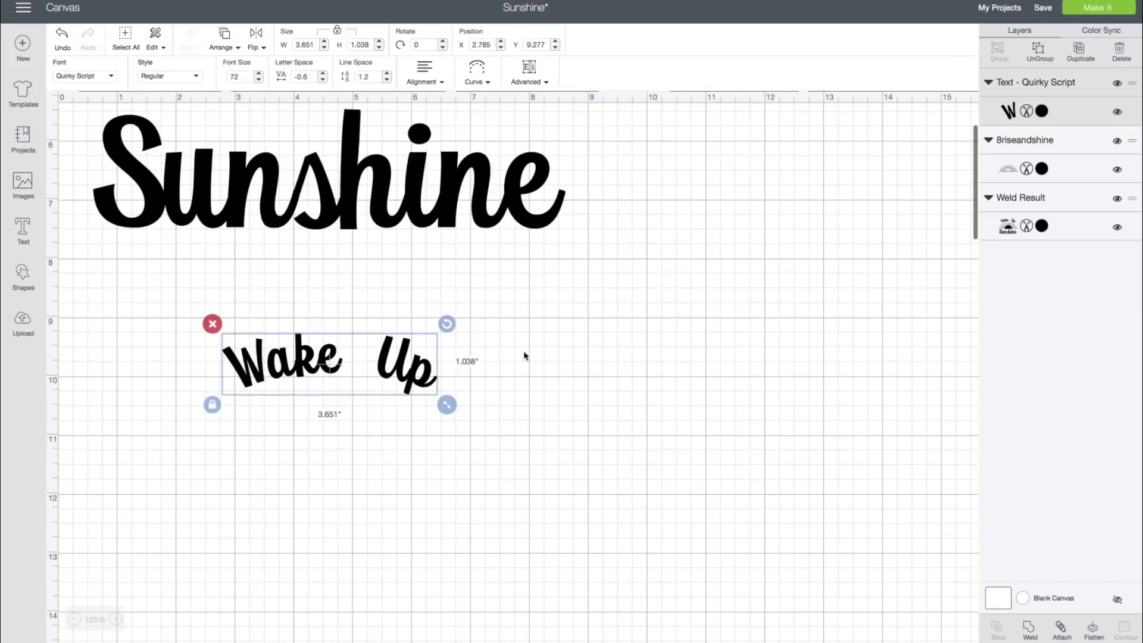
drag(340, 493, 843, 138)
scroll(753, 332, right, 10)
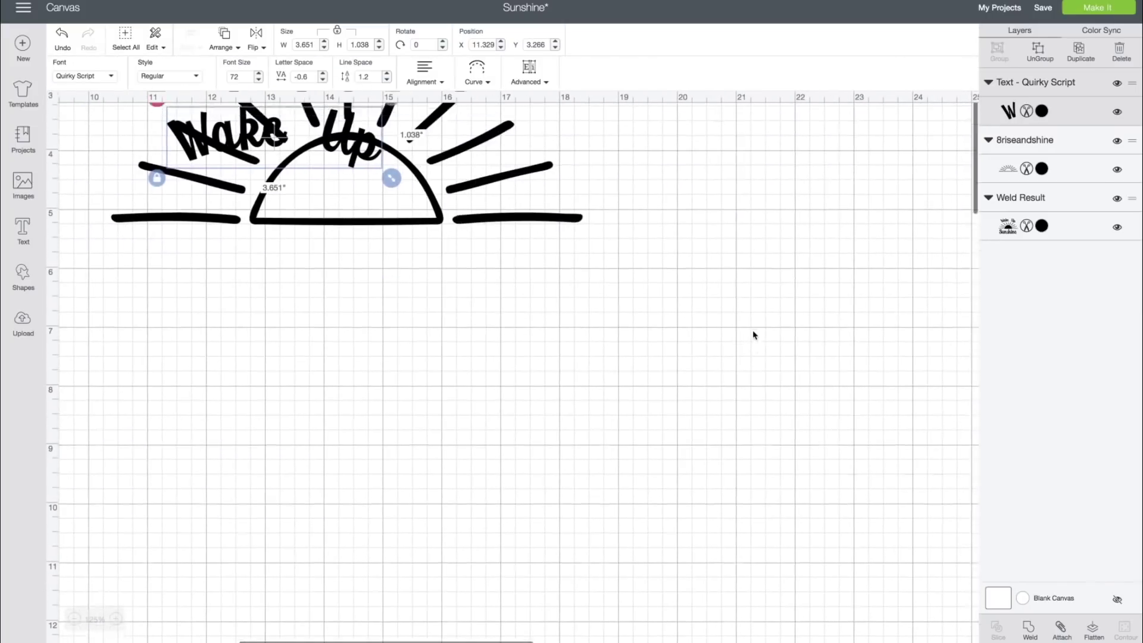
scroll(285, 304, up, 3)
drag(284, 304, 300, 139)
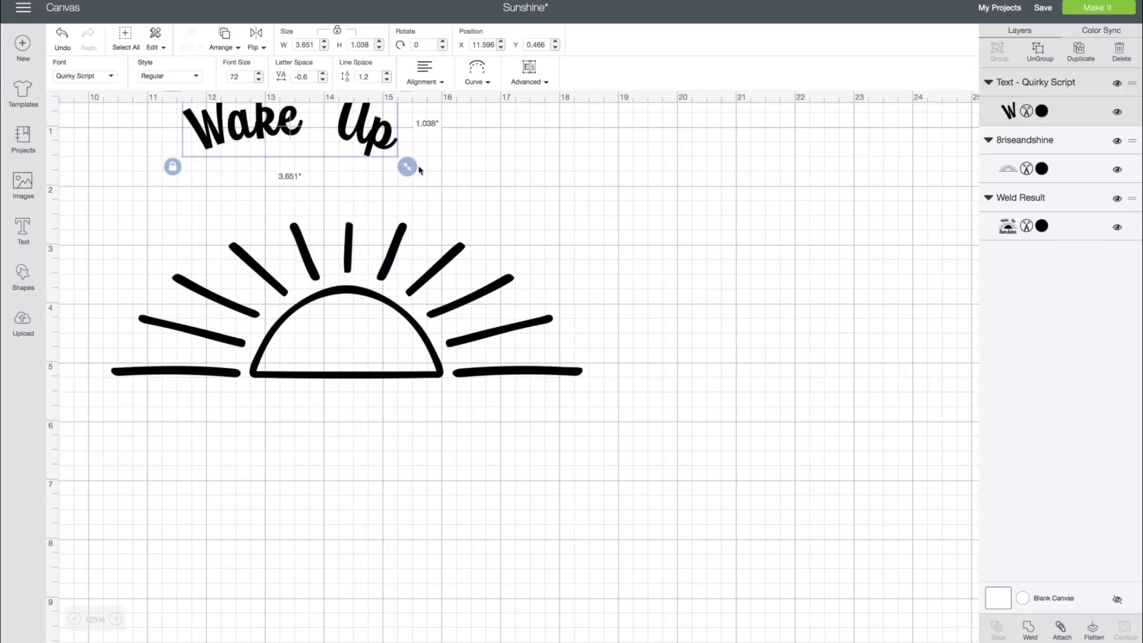
Step: Enlarge Wake Up to font size 130.29, set spacing -0.7, and settle it over the rays
drag(429, 170, 561, 257)
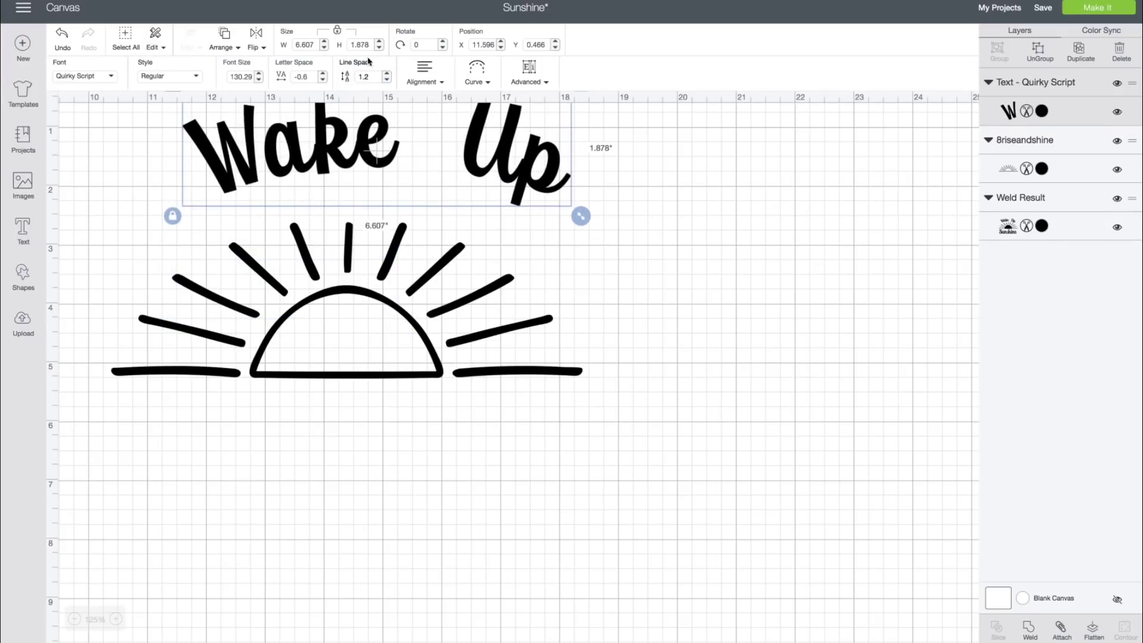
click(323, 79)
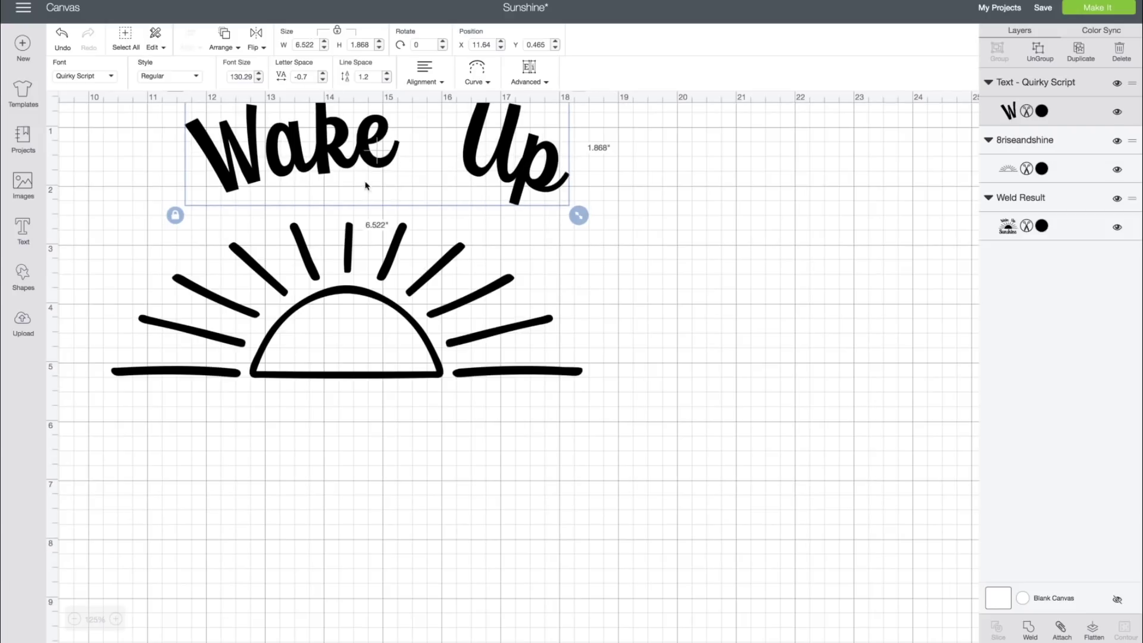
drag(371, 162, 345, 193)
Step: Adjust the Wake Up curve diameter to hug the sun rays and nudge it into place
click(484, 84)
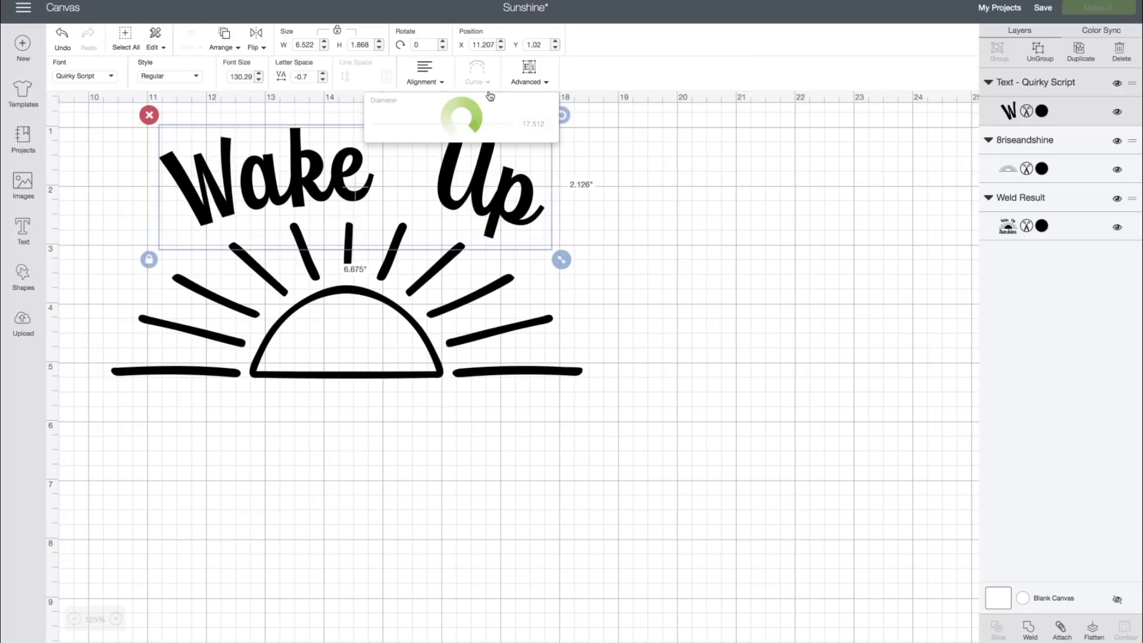
click(479, 122)
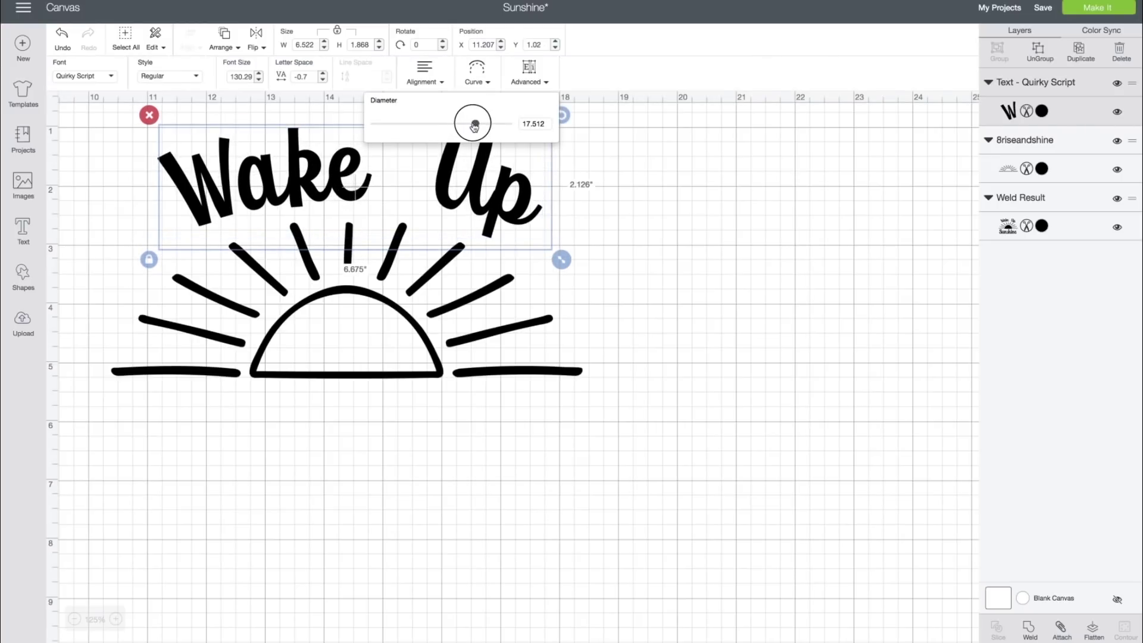
mouse_move(475, 125)
mouse_down()
mouse_move(460, 123)
mouse_move(483, 128)
mouse_up()
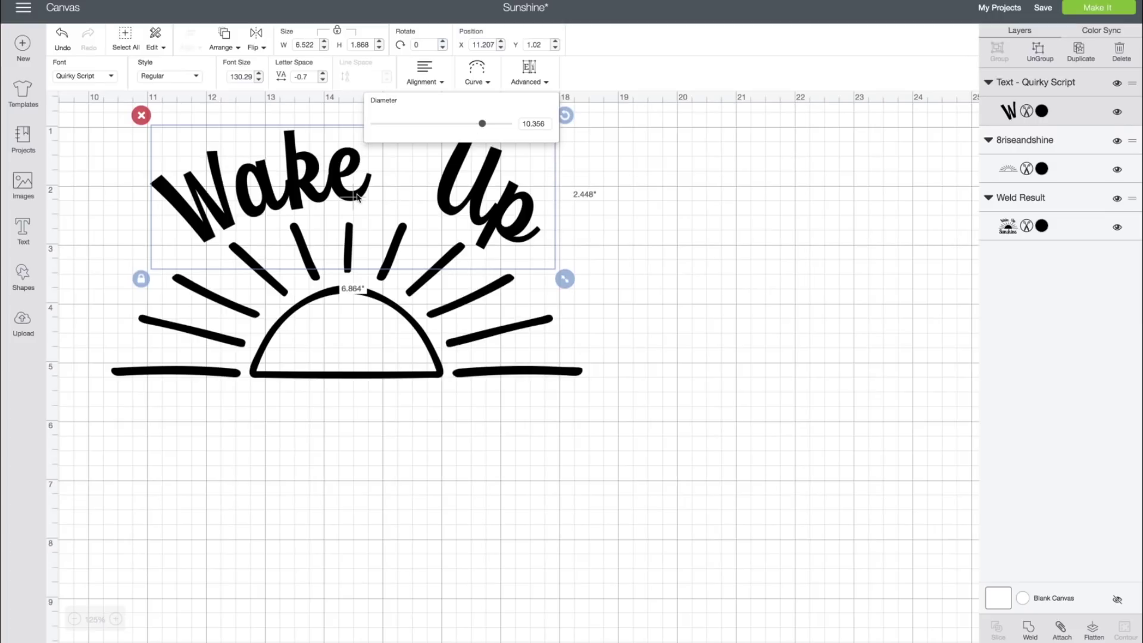
drag(345, 191, 358, 189)
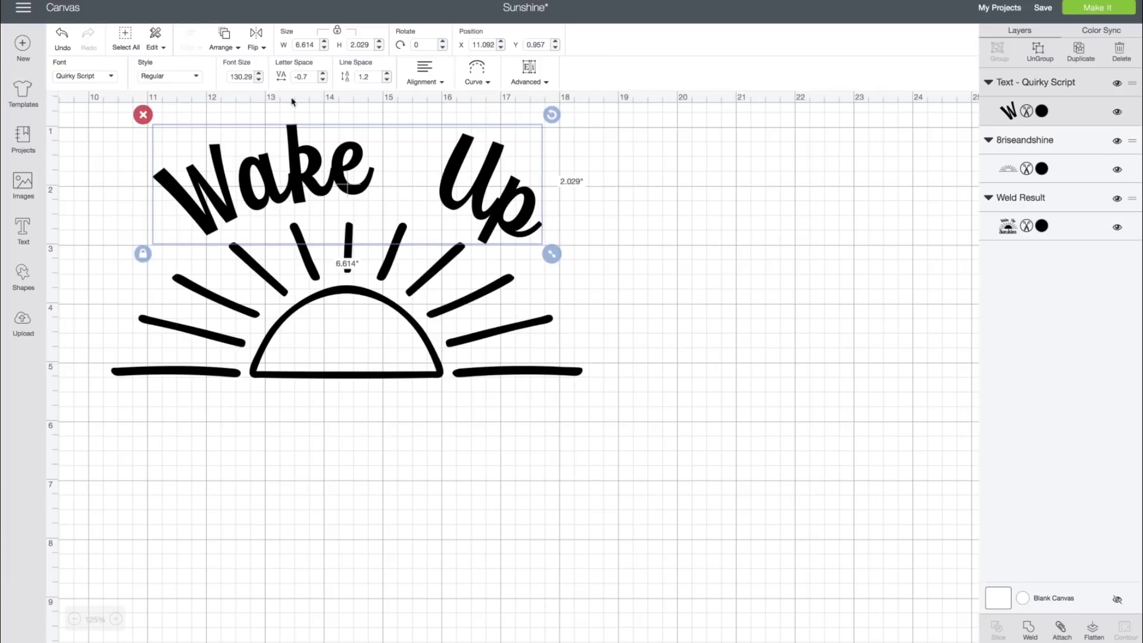
Step: Set Wake Up letter spacing to -0.9 and center it above the sun
click(323, 81)
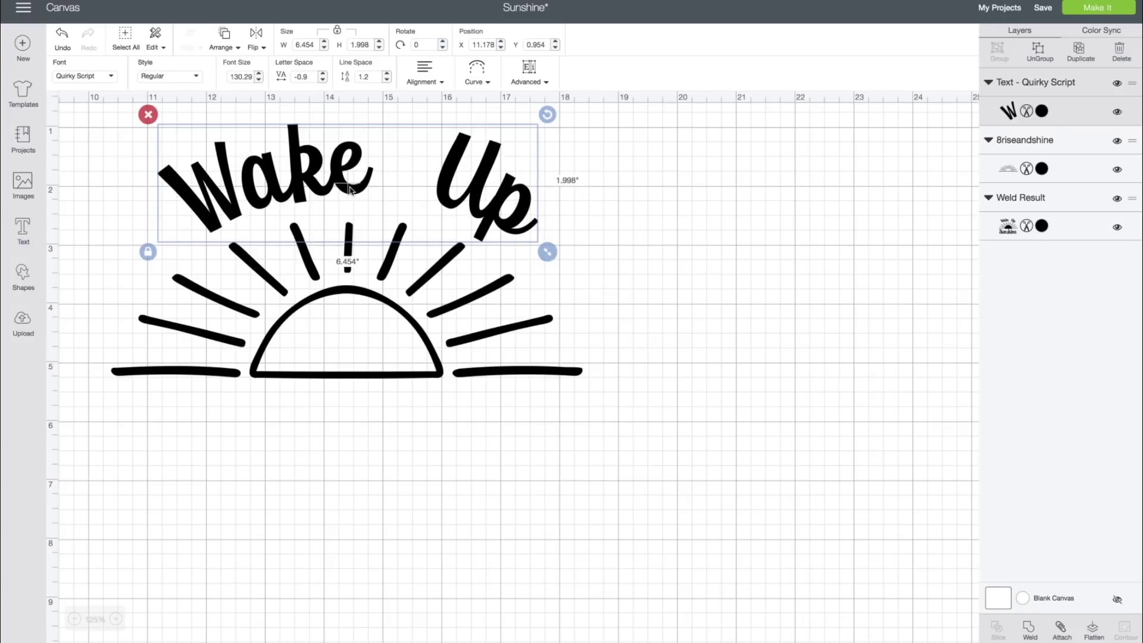
drag(350, 190, 340, 179)
scroll(310, 376, left, 5)
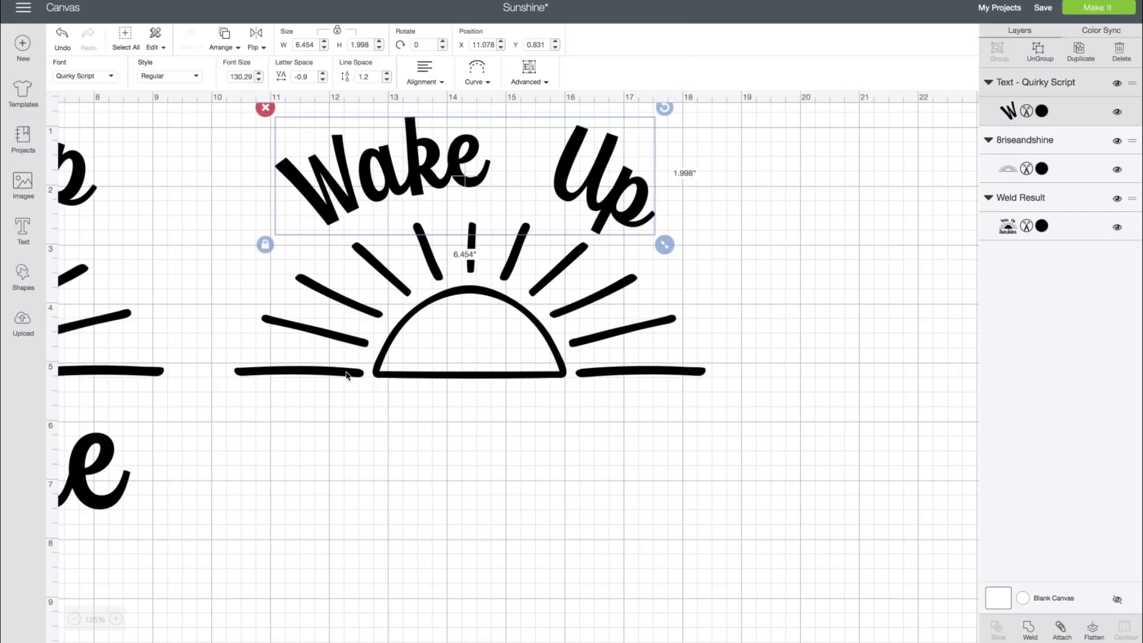
scroll(346, 374, right, 2)
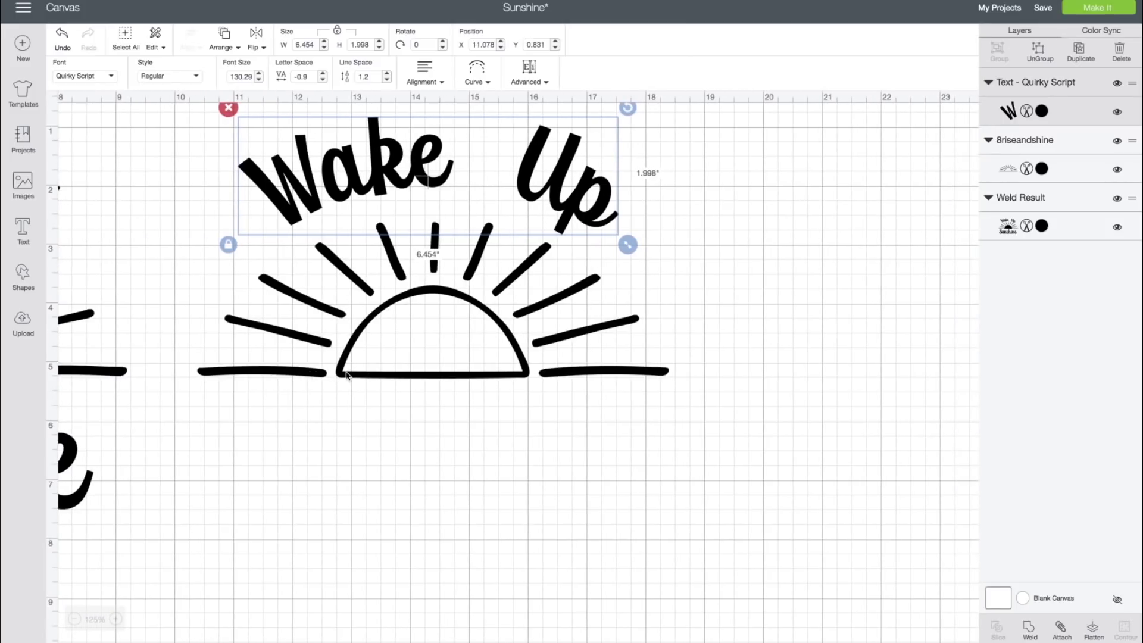
drag(430, 178, 426, 179)
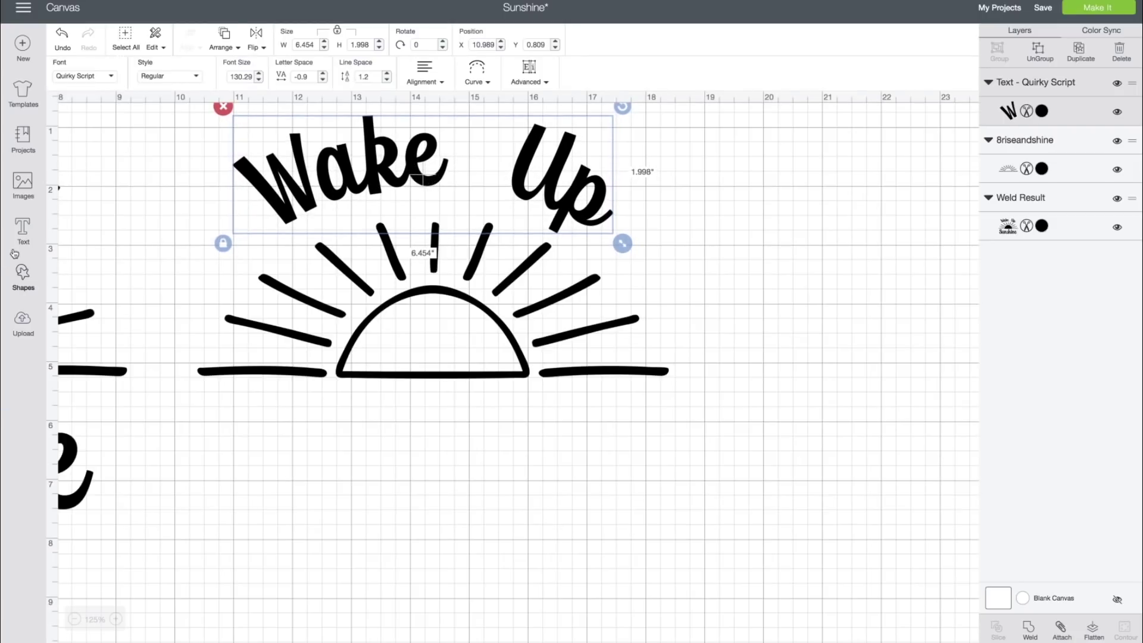
Step: Add a 'Sunshine' text box and move it under the outline sun
click(26, 230)
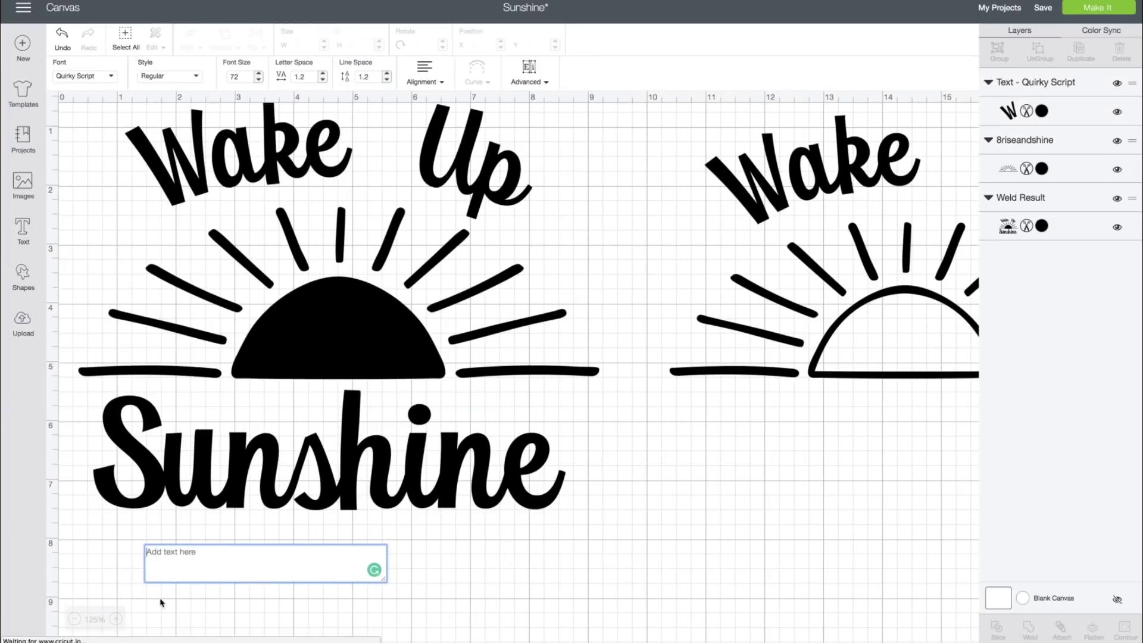
text(Sunshine)
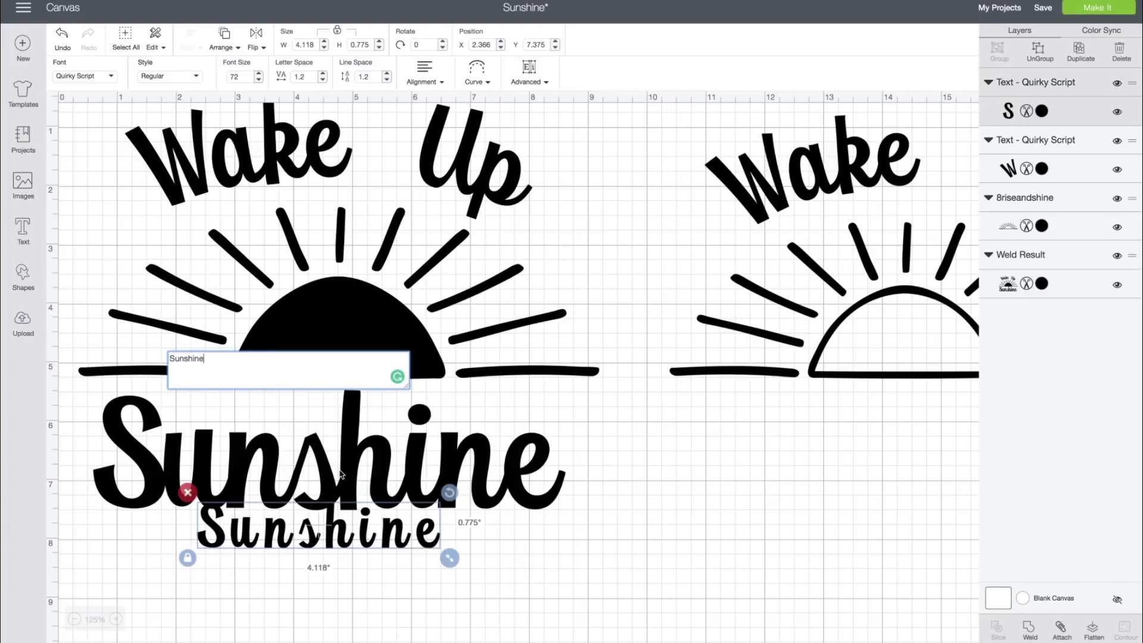
click(360, 553)
drag(295, 538, 869, 437)
scroll(803, 457, right, 10)
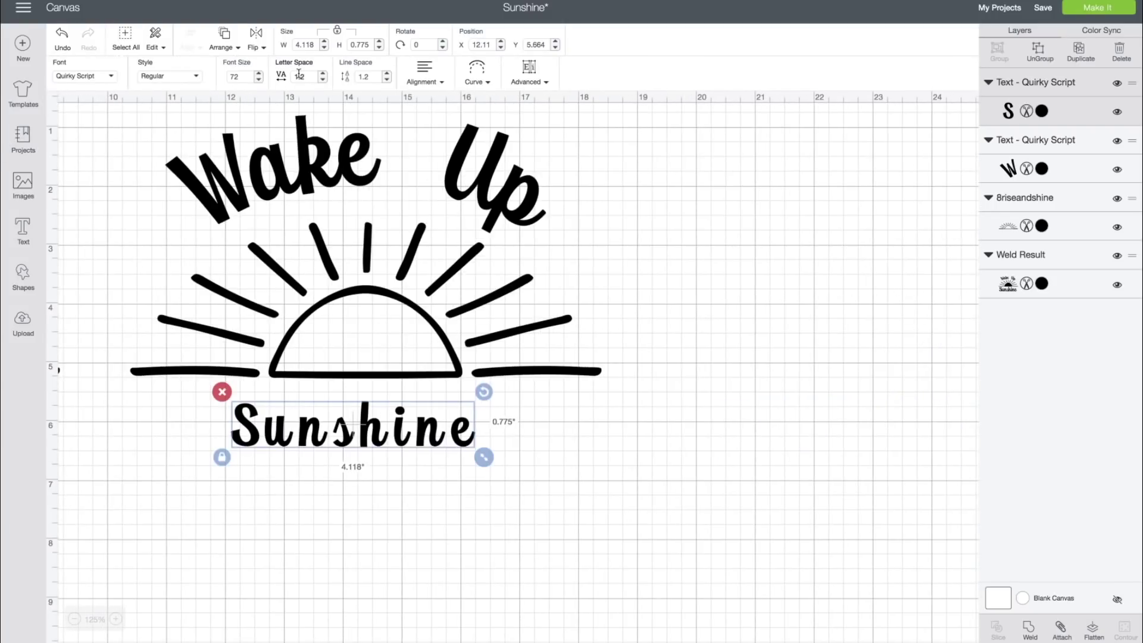
Step: Tighten Sunshine's spacing to -0.6, enlarge it to 7.206" x 1.872", and set it beneath the sun
click(322, 80)
click(322, 80)
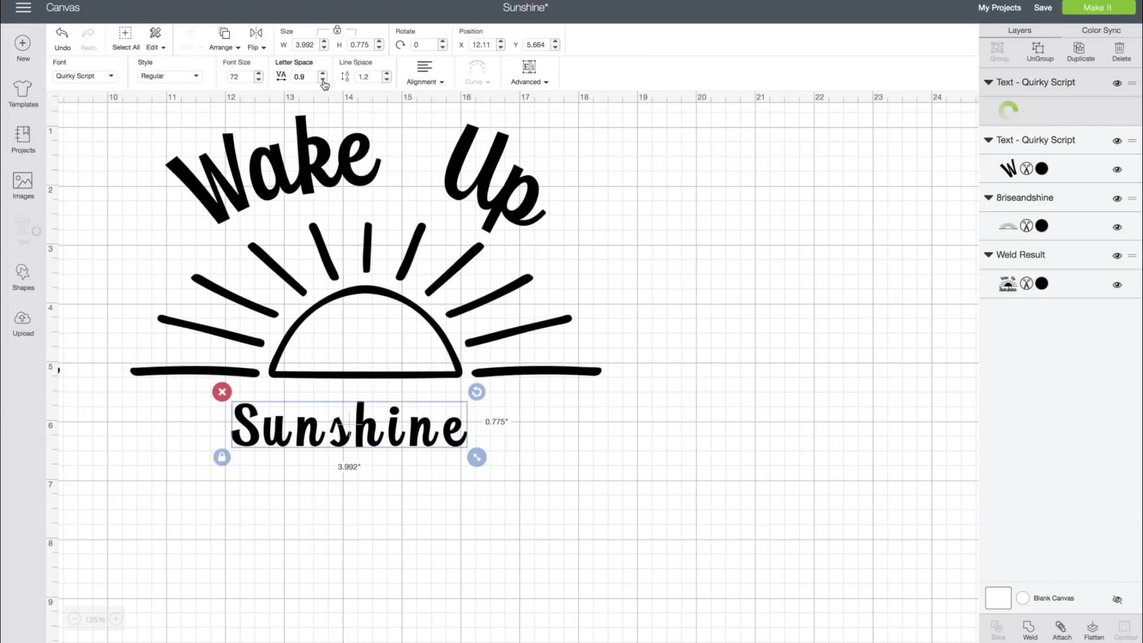
click(323, 80)
click(322, 81)
click(323, 80)
click(322, 80)
click(322, 80)
click(323, 80)
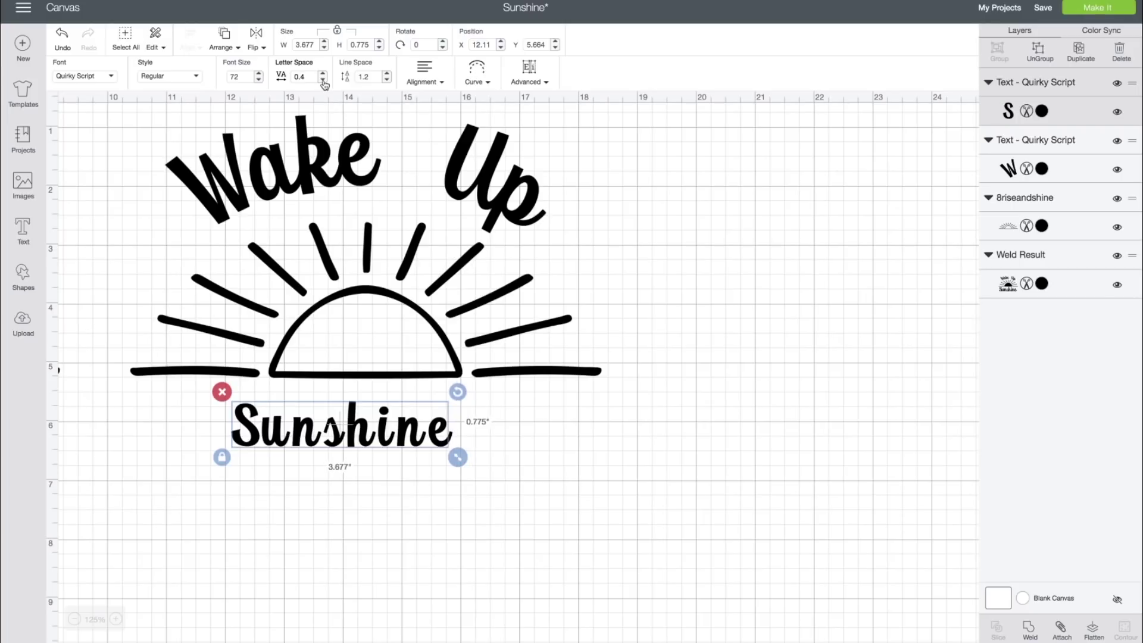
click(323, 79)
click(322, 79)
click(323, 80)
click(322, 79)
click(323, 79)
click(323, 80)
click(323, 80)
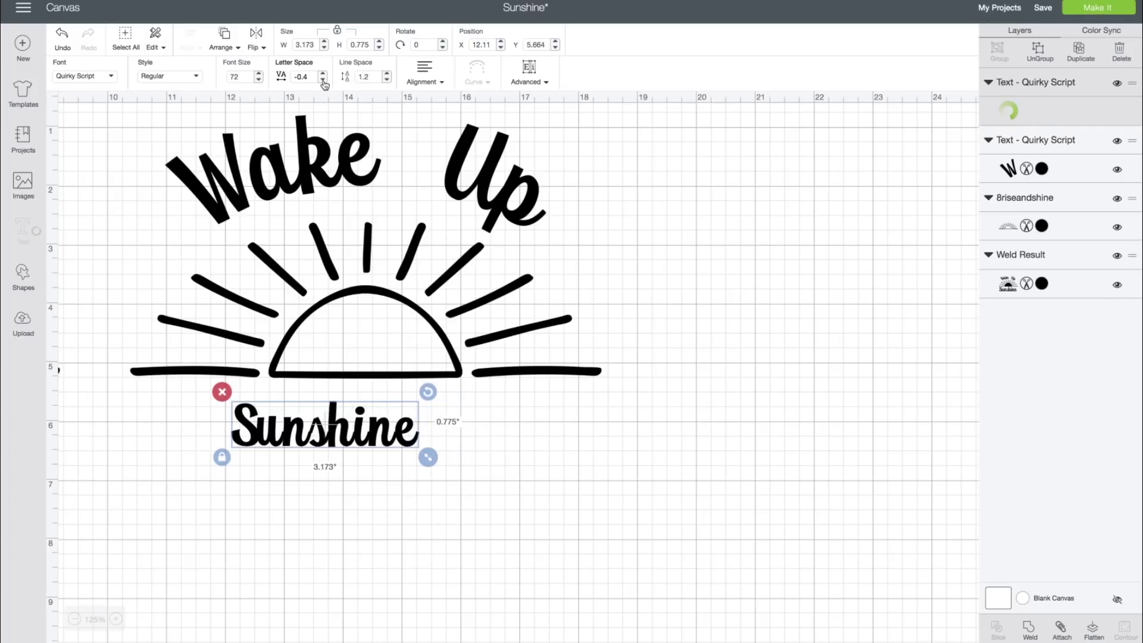
click(323, 79)
click(323, 79)
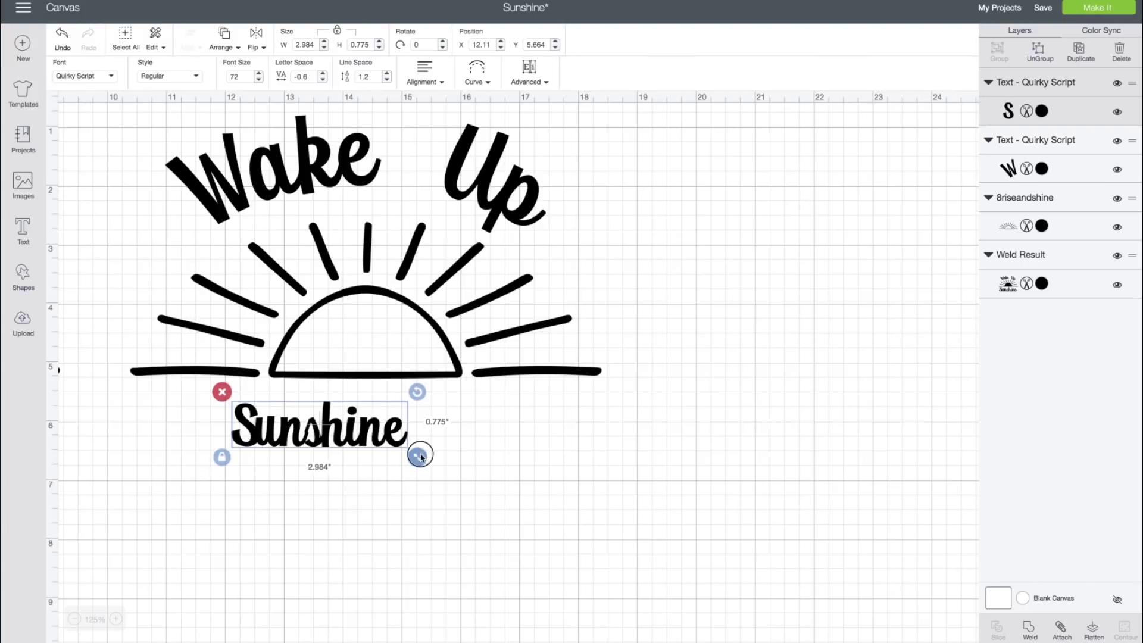
drag(420, 456, 678, 556)
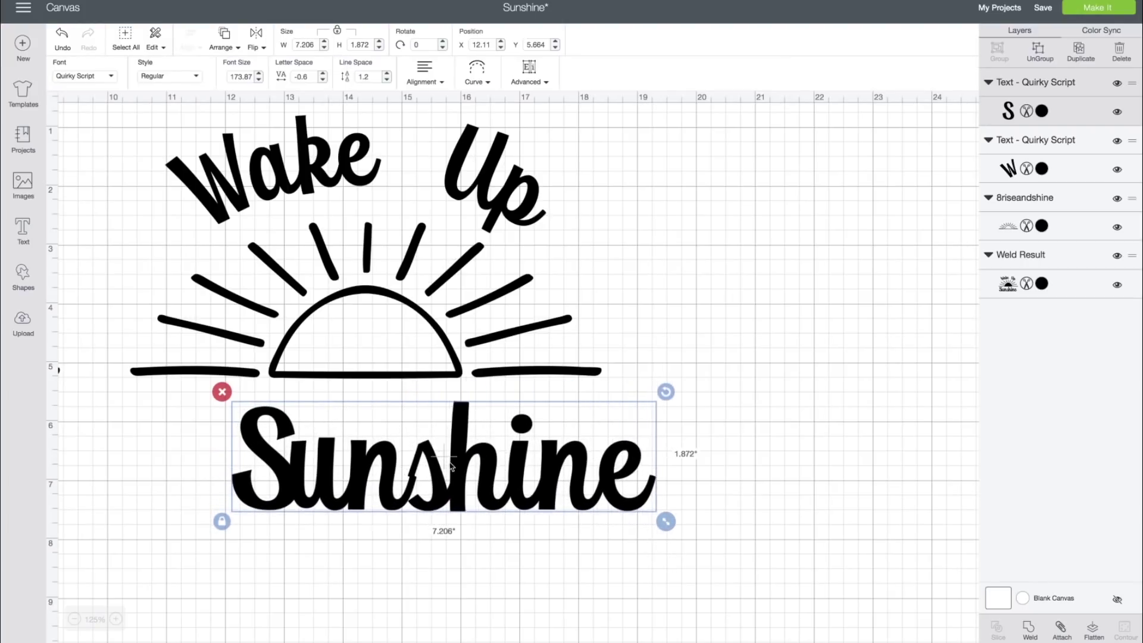
drag(450, 466, 370, 453)
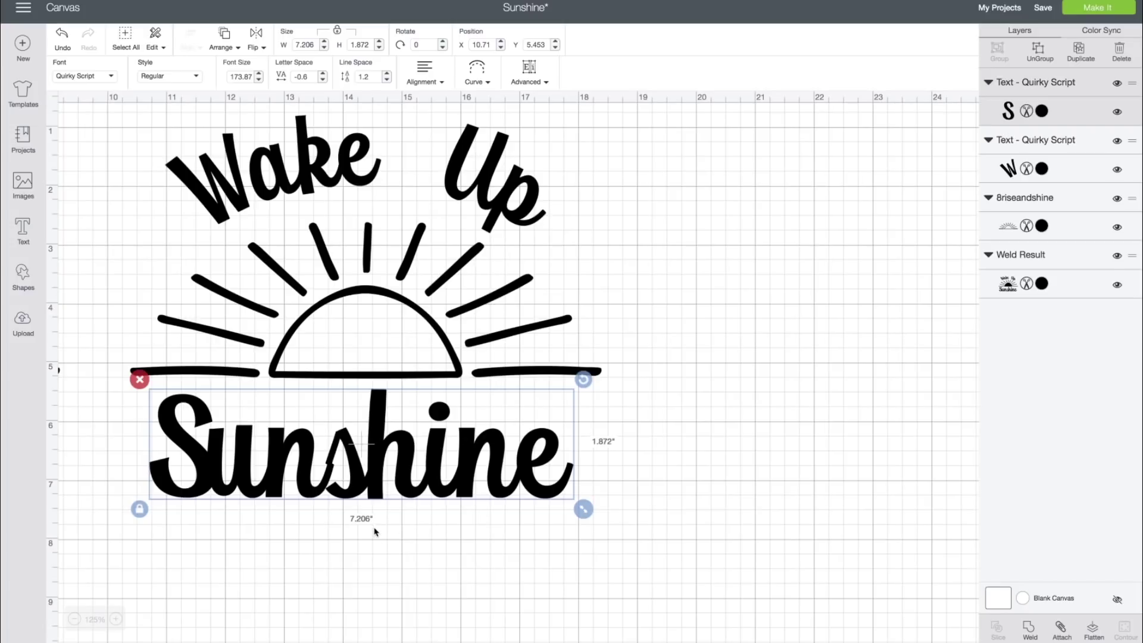
Step: Ungroup Sunshine to letters, shift 'shine' slightly right, then regroup all the letters
click(529, 79)
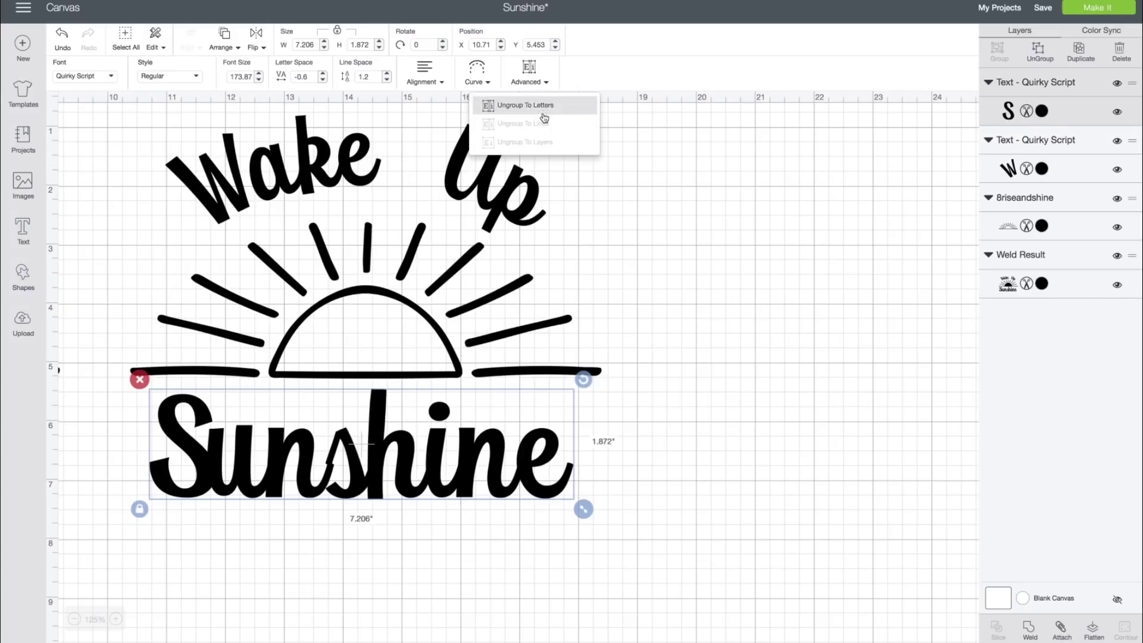
click(536, 109)
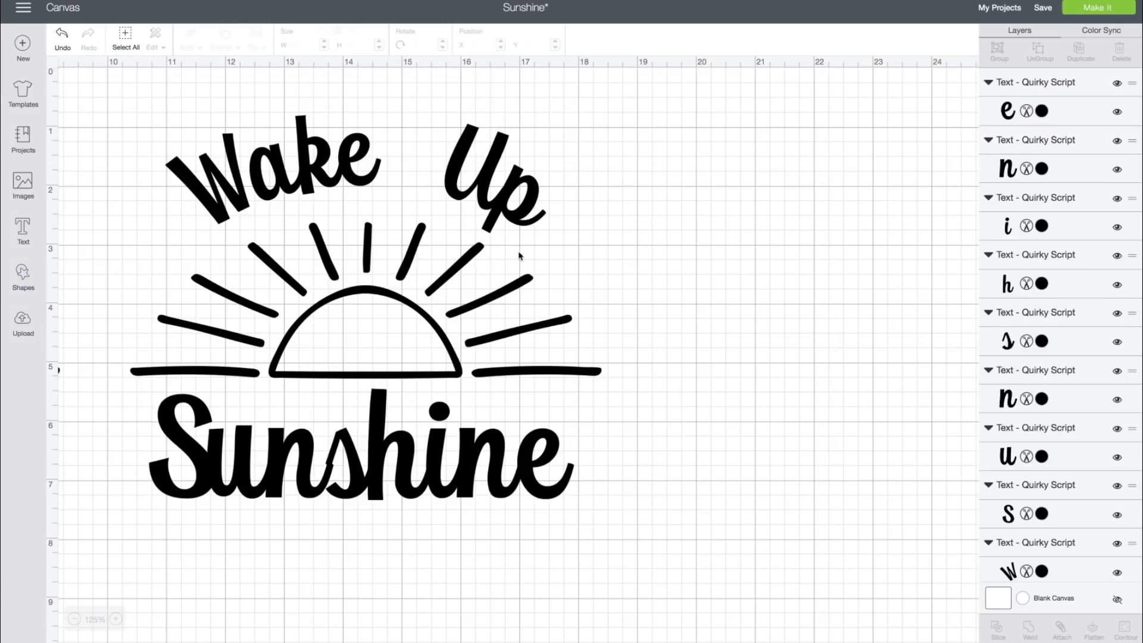
drag(347, 536, 557, 396)
drag(391, 459, 393, 460)
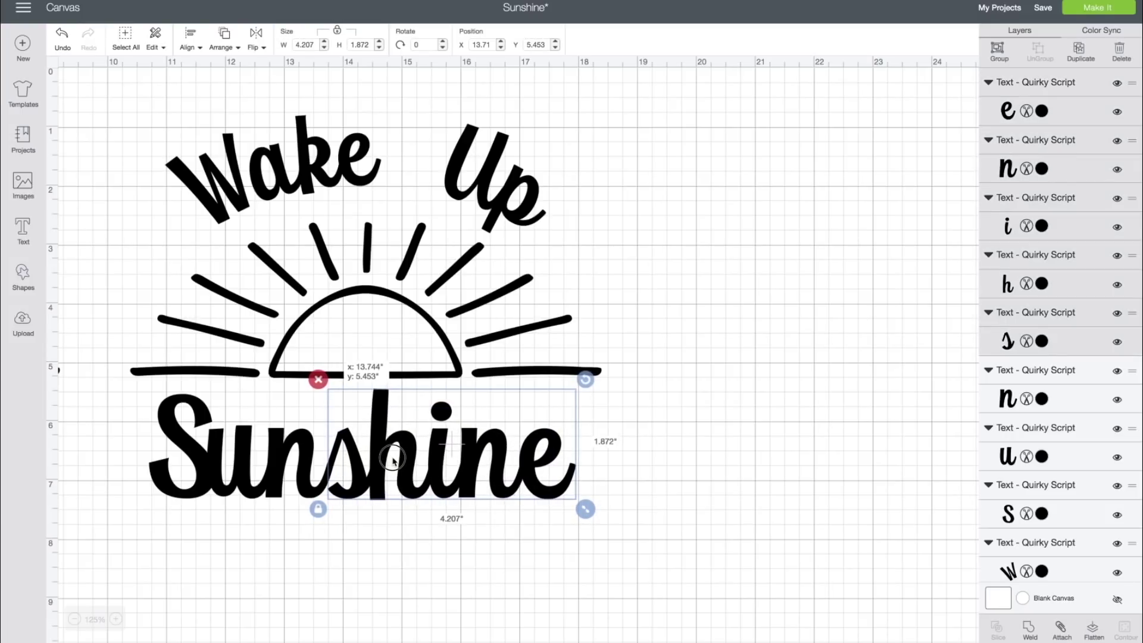
click(393, 543)
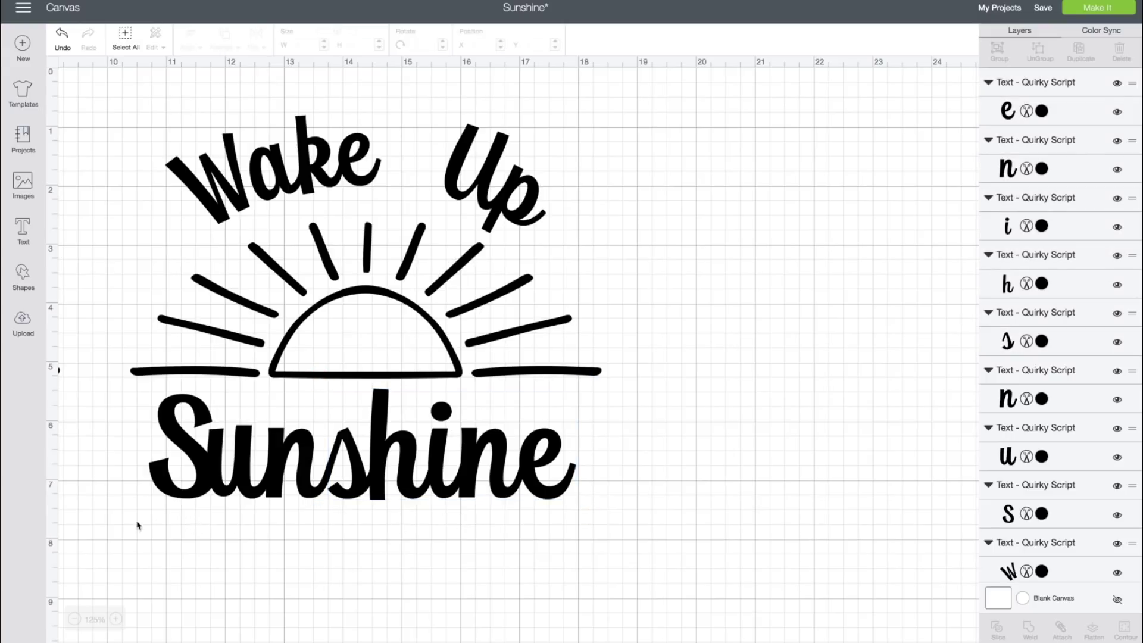
drag(398, 491, 612, 439)
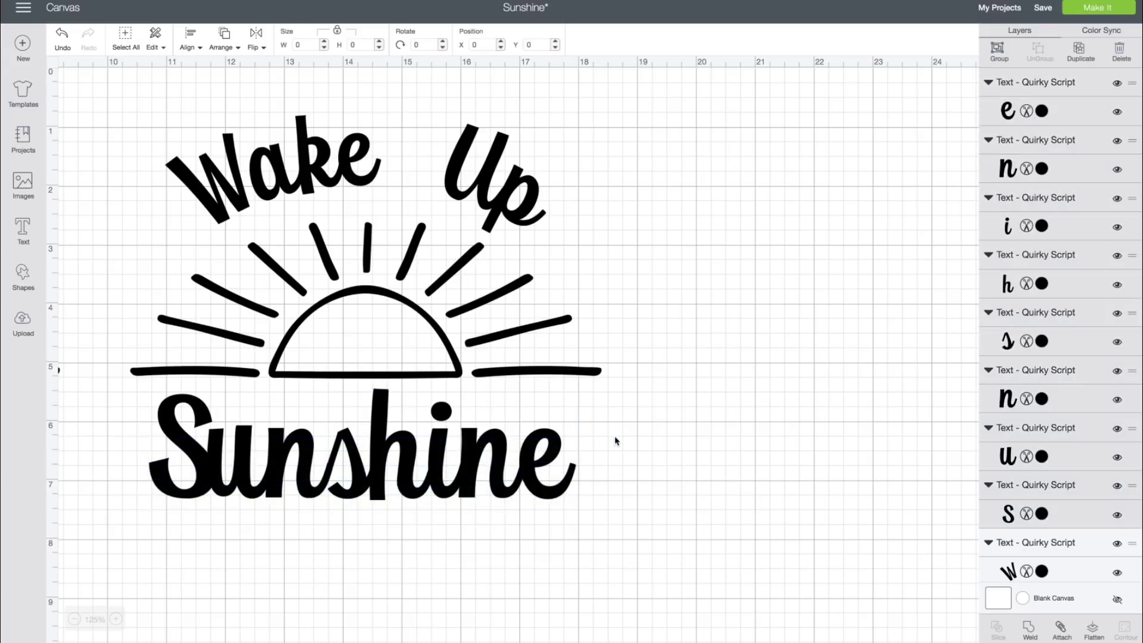
click(999, 53)
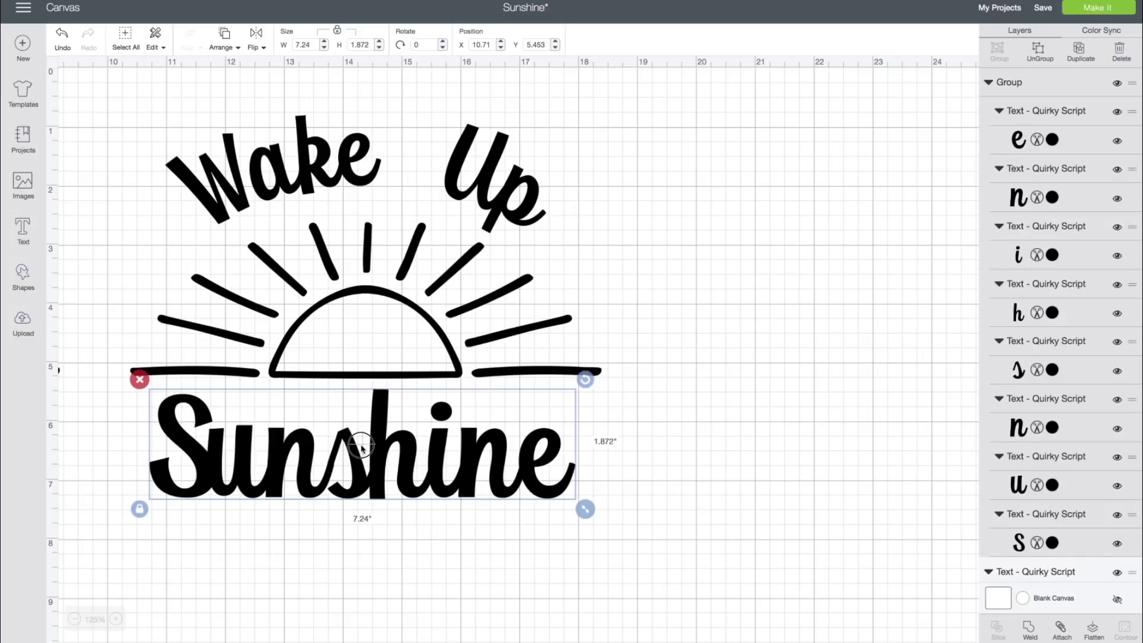
Step: Delete the right-hand outlined-sun copy and move the welded Wake Up Sunshine design top-left
drag(362, 447, 362, 448)
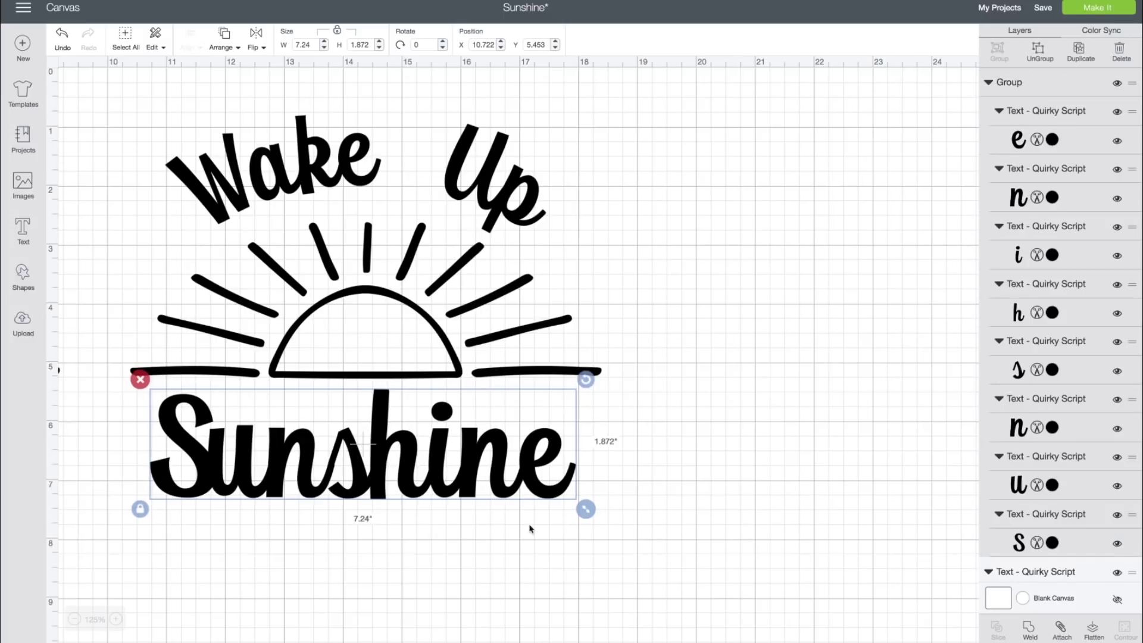
scroll(335, 571, left, 10)
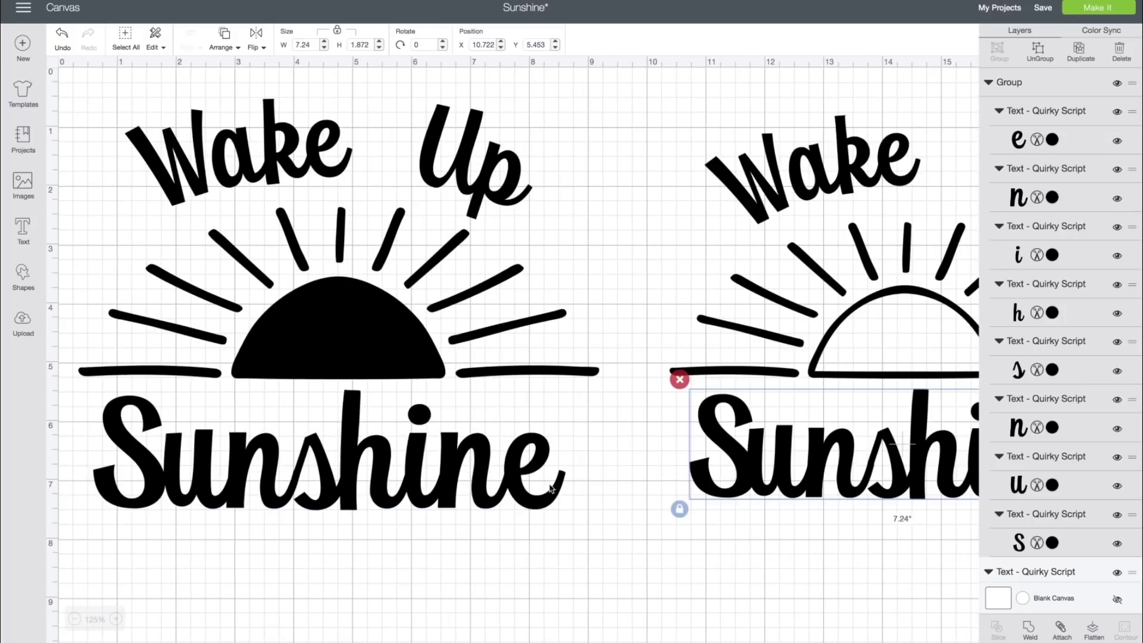
drag(701, 78, 774, 128)
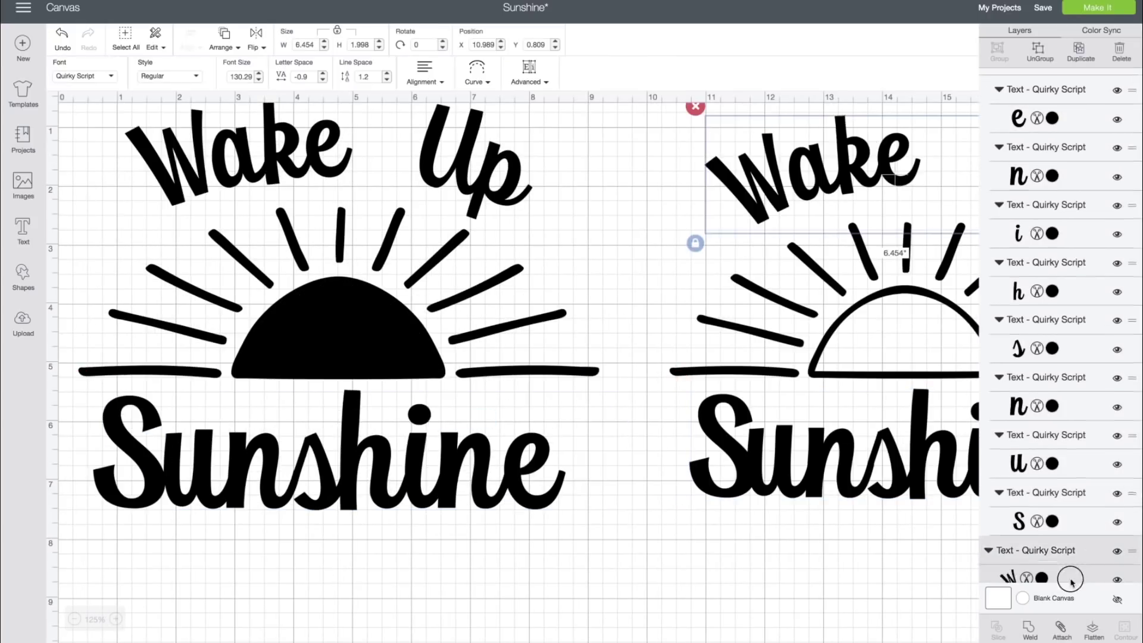
click(752, 560)
drag(709, 554, 702, 116)
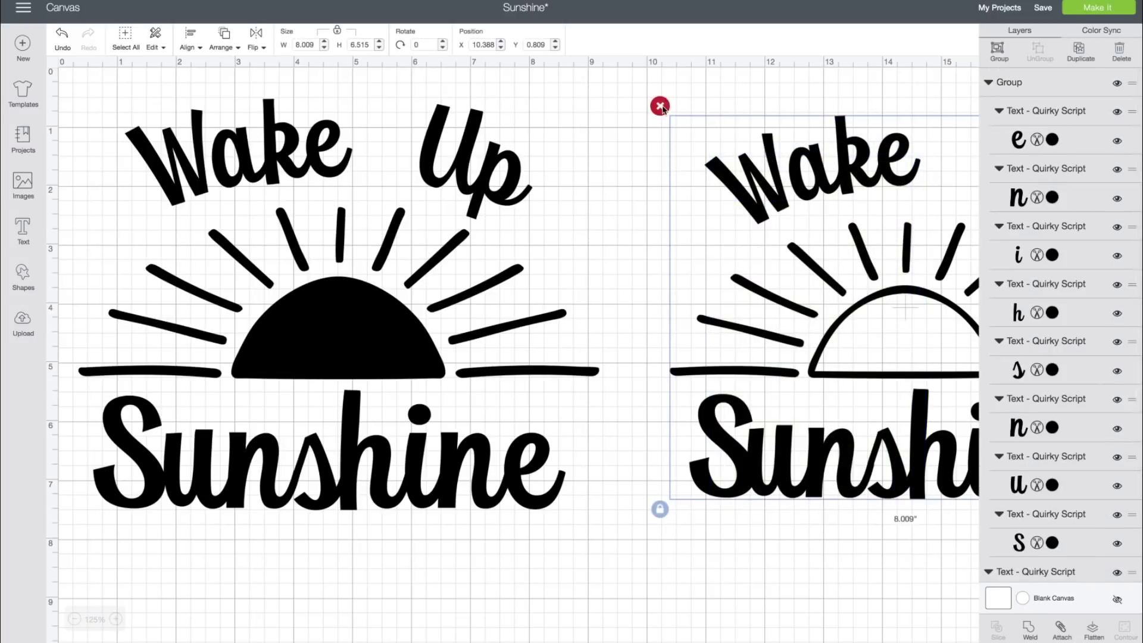
click(659, 106)
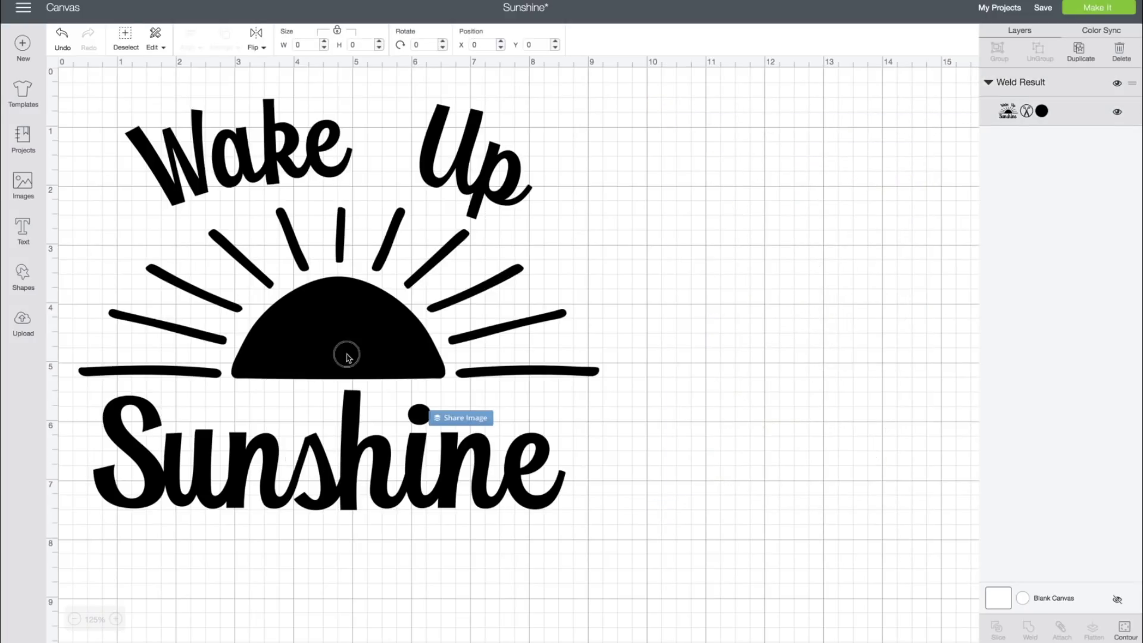
drag(375, 356, 350, 337)
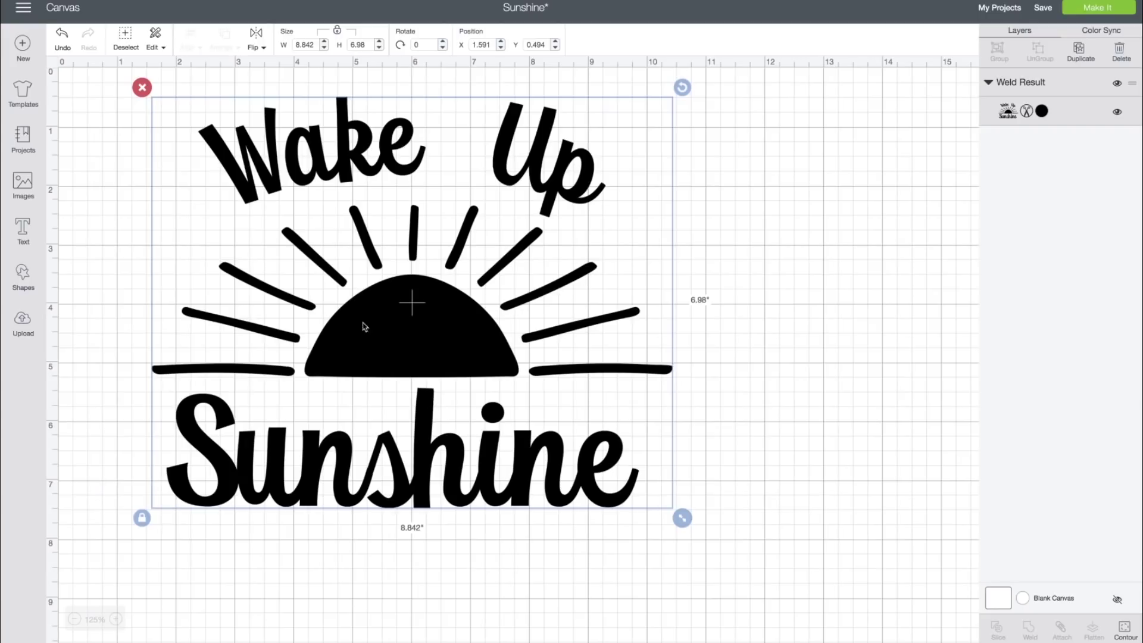
drag(406, 297, 365, 290)
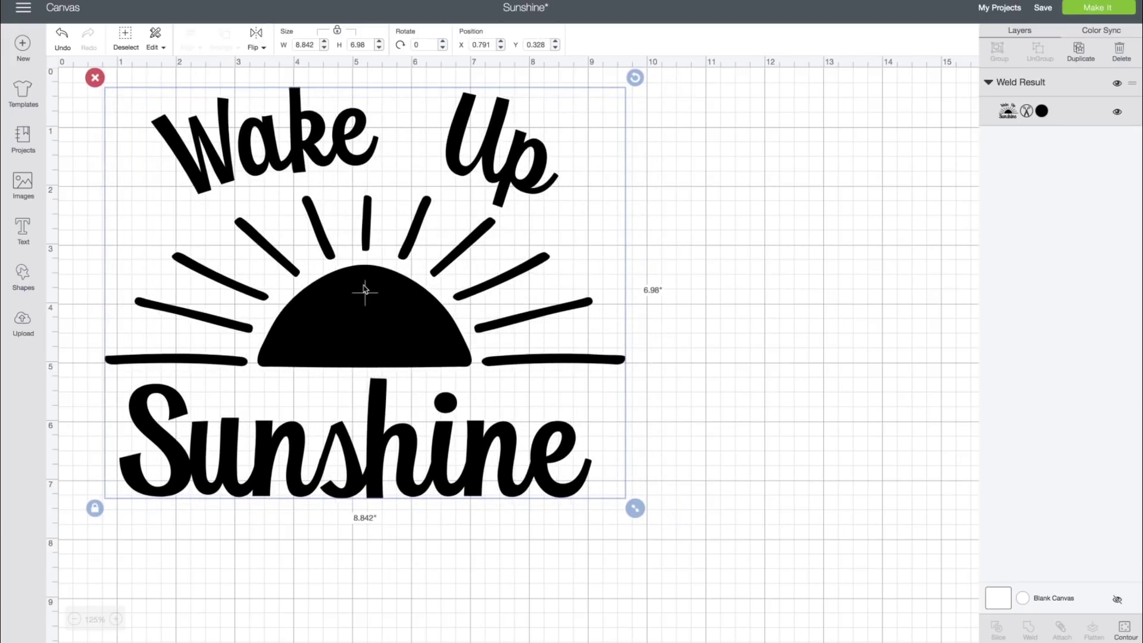
Step: Prepare the design for cutting on a 12 x 12 mat with Mirror turned on
click(768, 403)
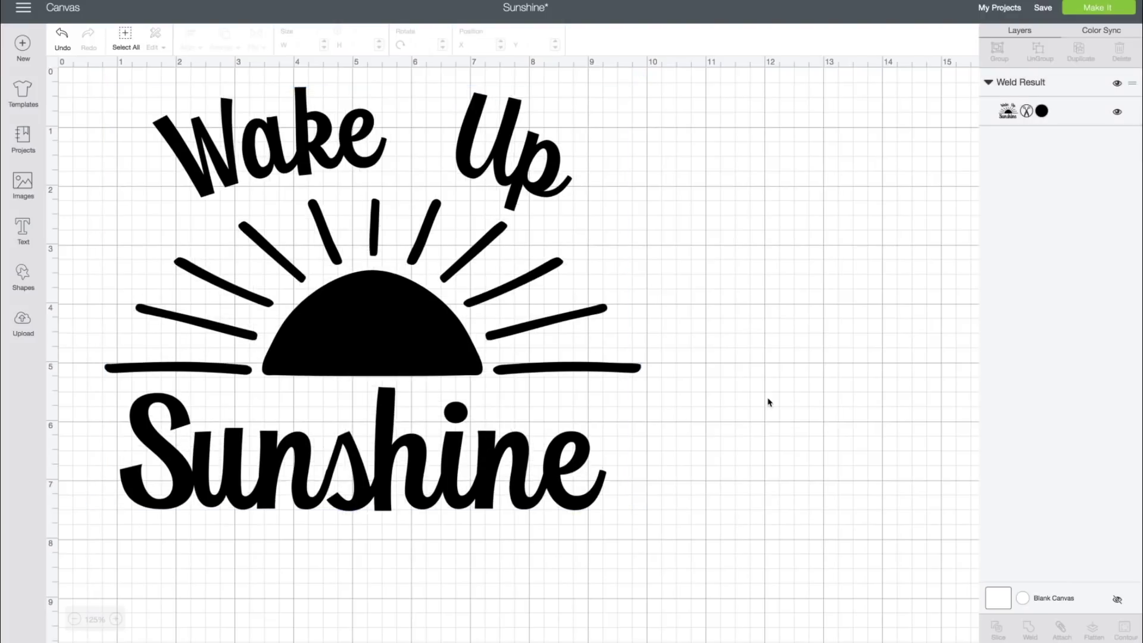
click(1107, 12)
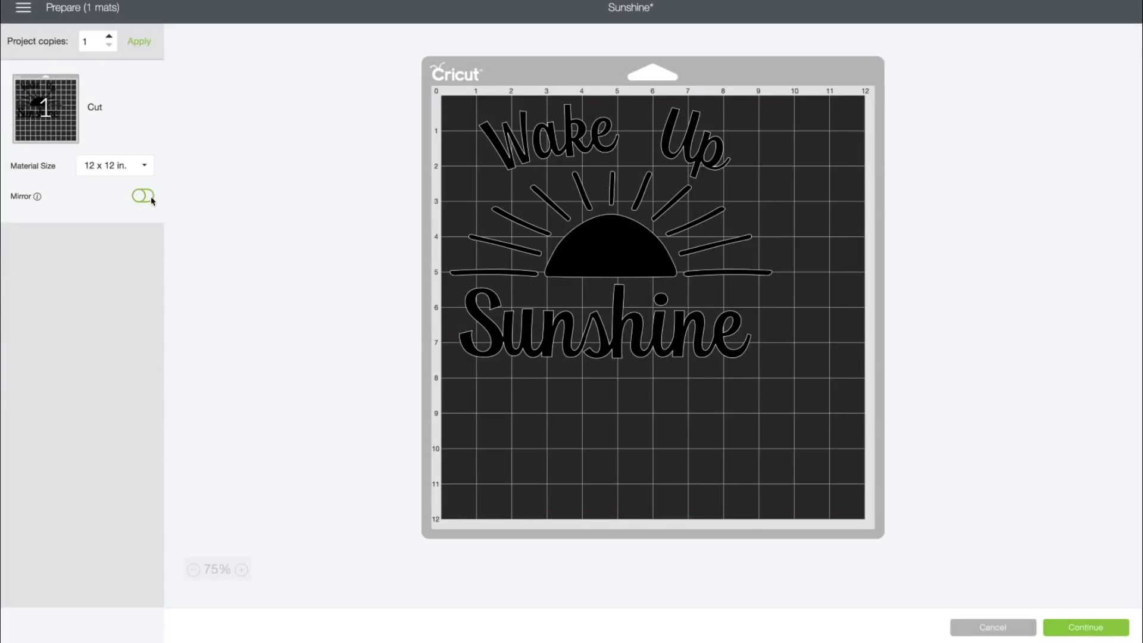
click(143, 198)
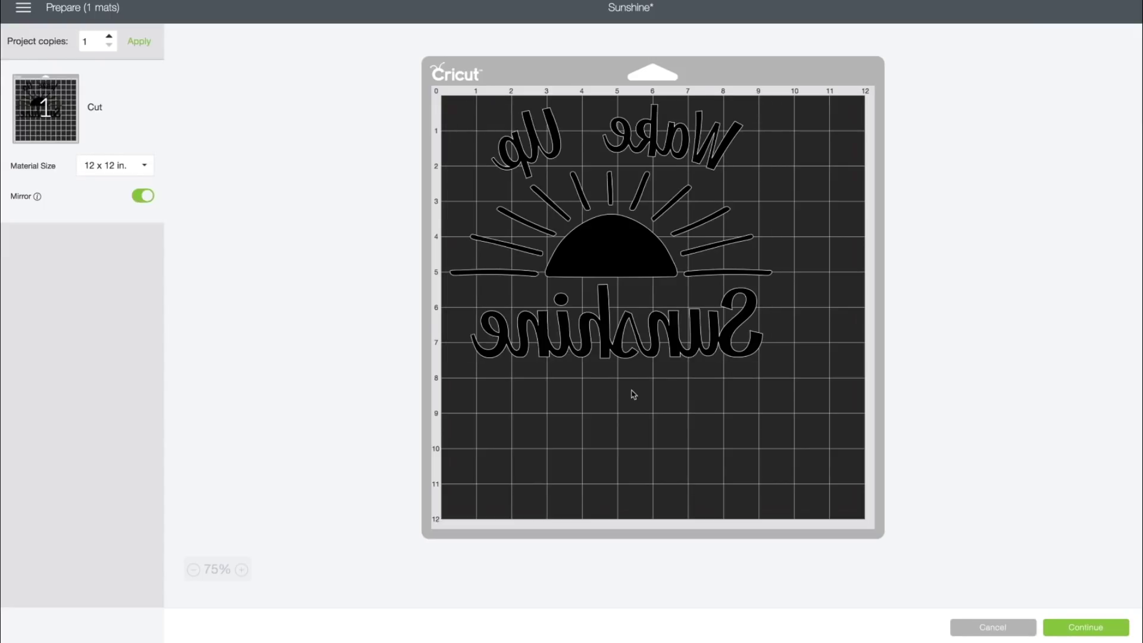
Step: Proceed to cutting with the Cricut Maker connected and Iron-On chosen as the material
click(1084, 633)
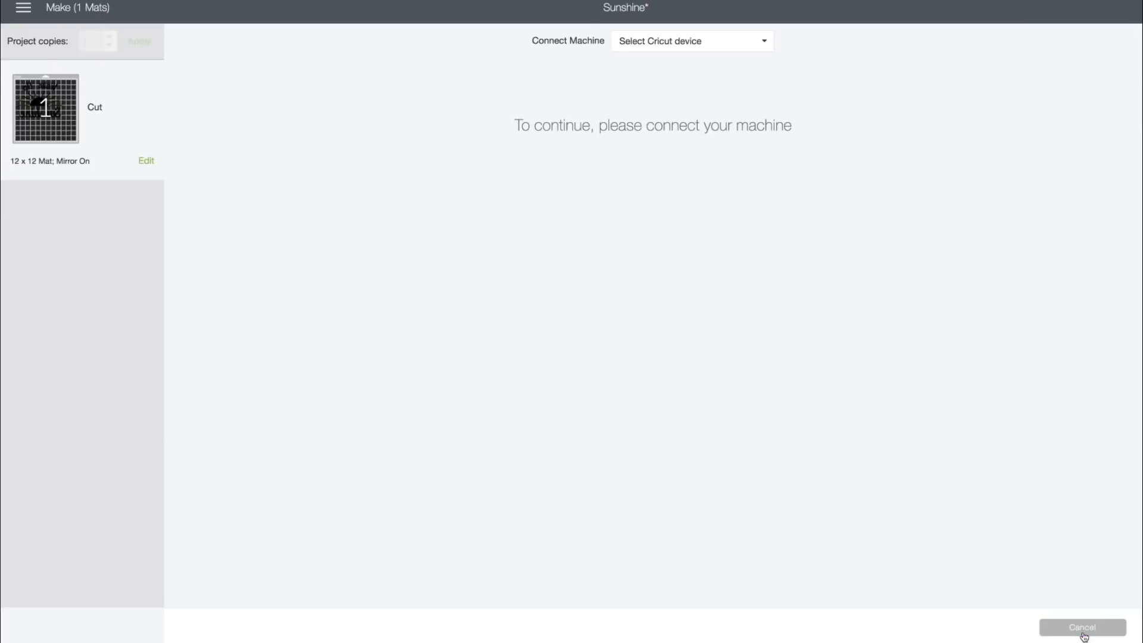
click(767, 41)
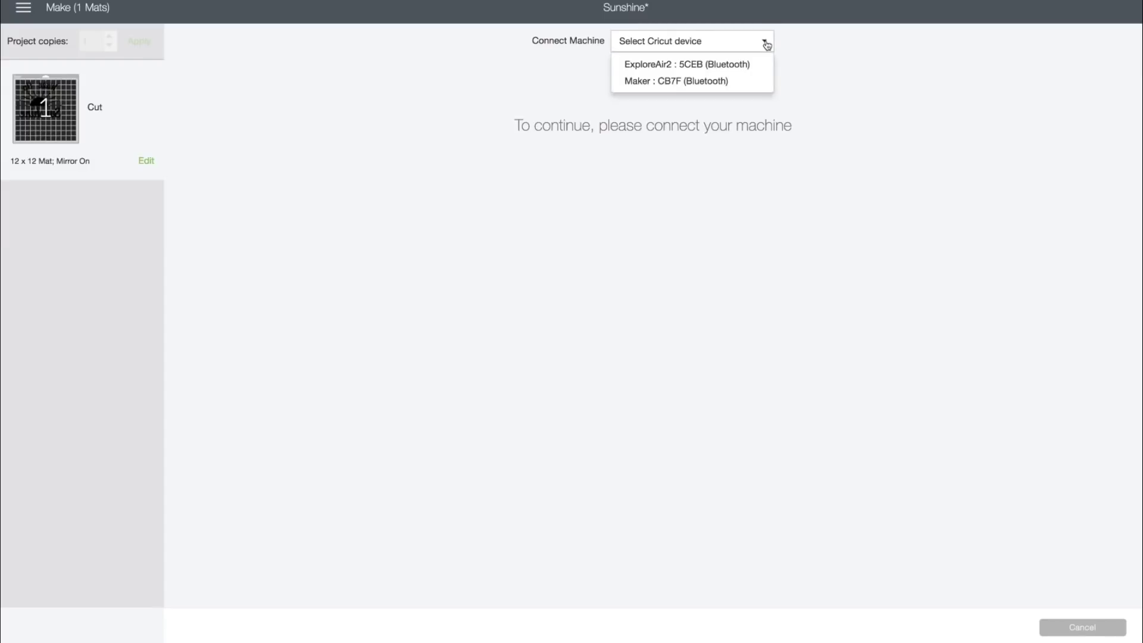
click(704, 82)
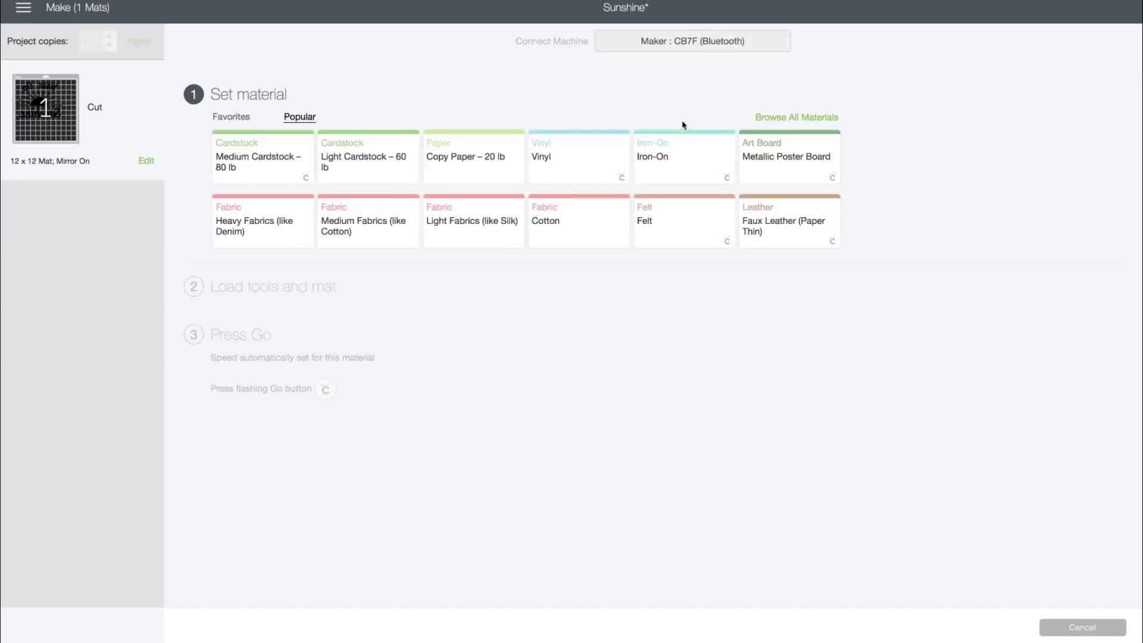
click(683, 157)
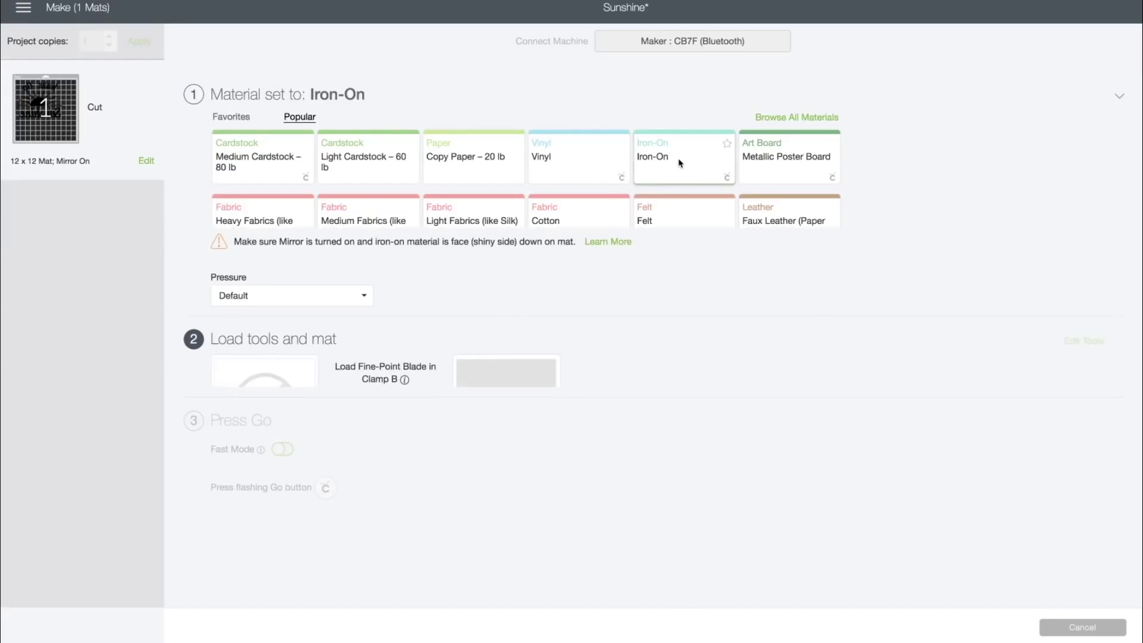